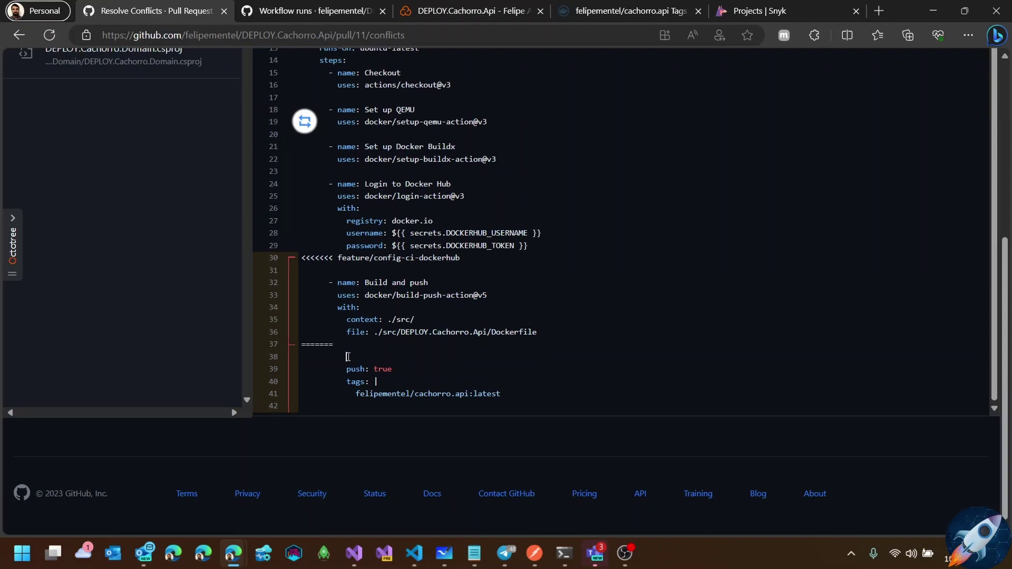
Remove the remaining conflict markers and blank line from push-image.yaml, keeping the complete Build and push step, and mark the file as resolved.
{"action": "mouse_move", "coordinate": [359, 355]}
{"action": "left_mouse_down"}
{"action": "mouse_move", "coordinate": [295, 352]}
{"action": "mouse_move", "coordinate": [282, 340]}
{"action": "left_mouse_up"}
{"action": "key", "text": "BackSpace"}
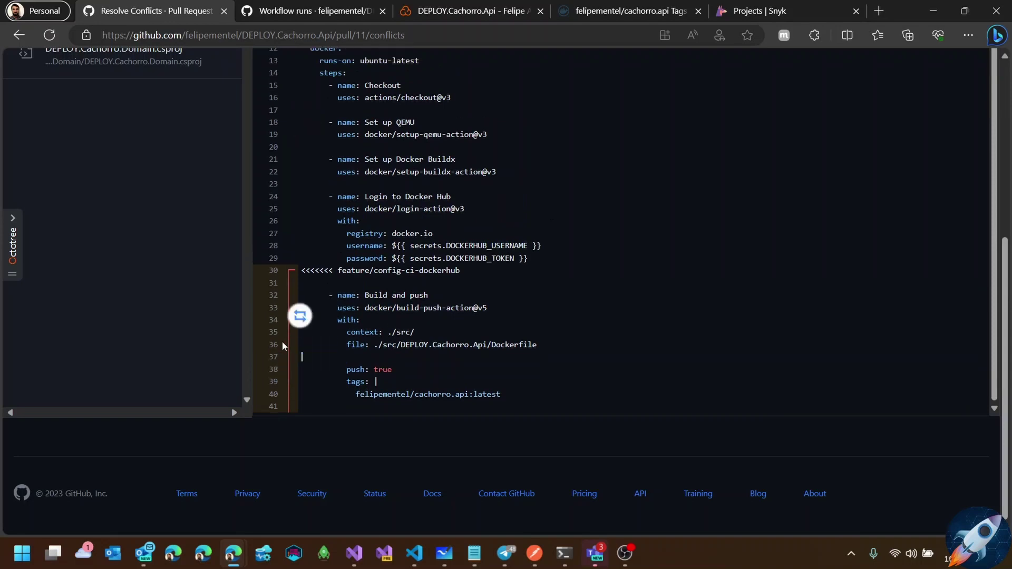
{"action": "key", "text": "BackSpace"}
{"action": "left_click_drag", "start_coordinate": [467, 282], "coordinate": [261, 280]}
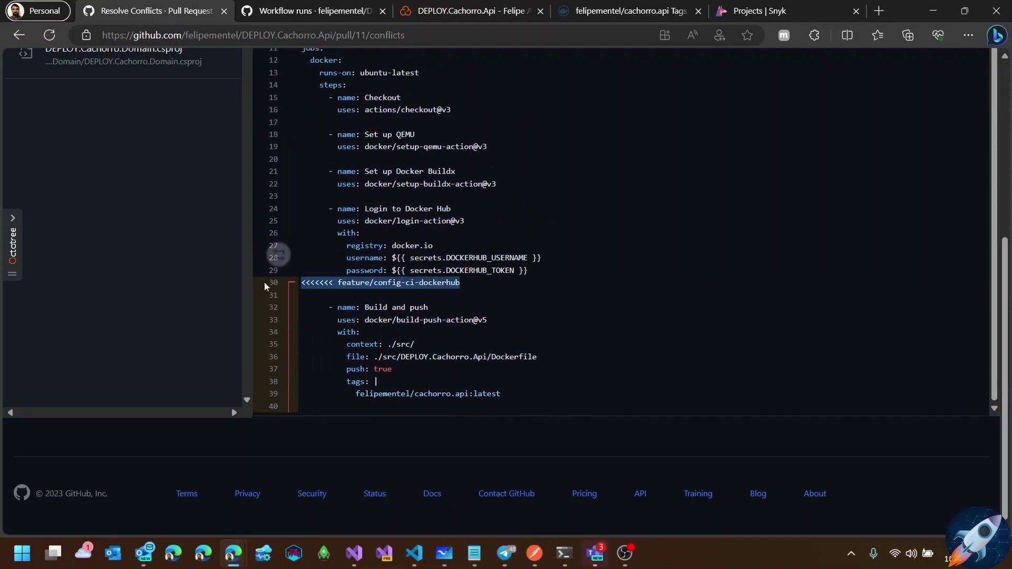
{"action": "key", "text": "BackSpace"}
{"action": "key", "text": "BackSpace"}
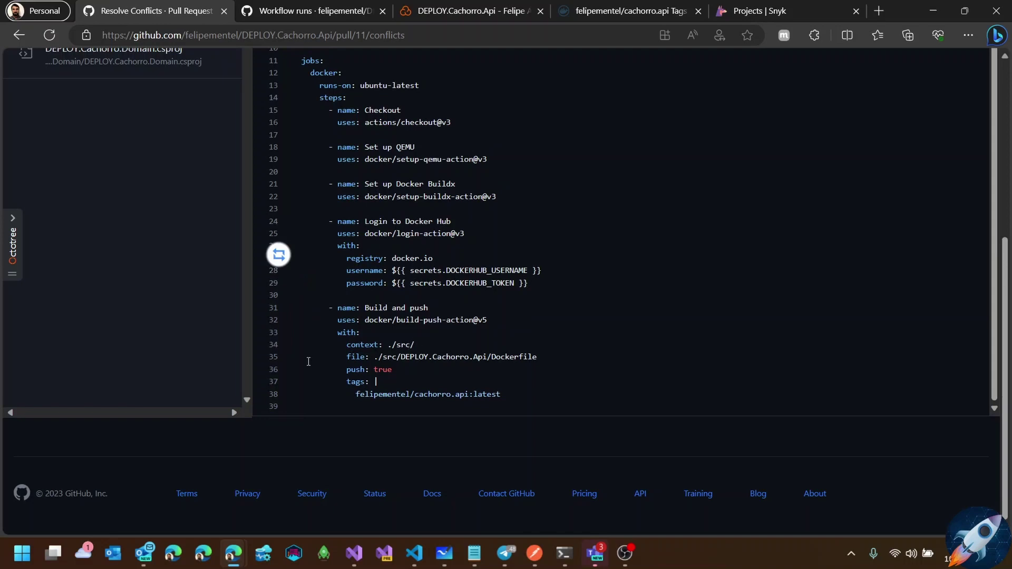
{"action": "scroll", "coordinate": [366, 339], "scroll_direction": "up", "scroll_amount": 4}
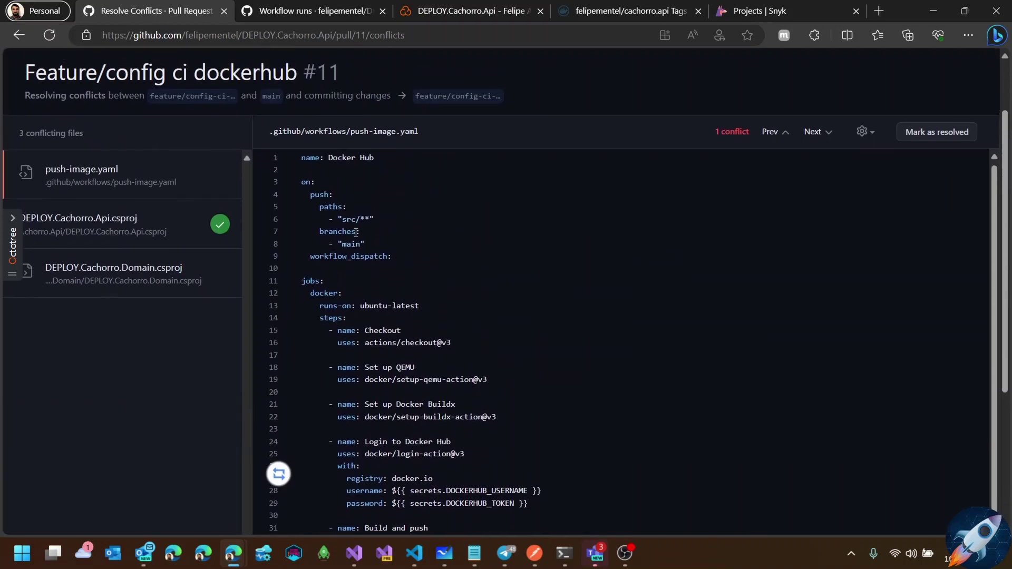
{"action": "left_click", "coordinate": [913, 139]}
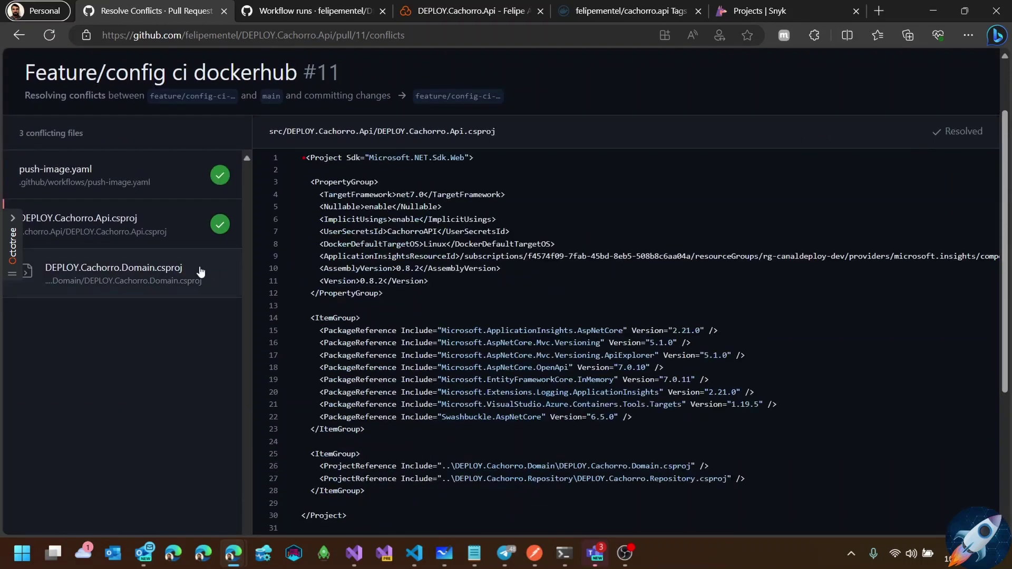
Resolve the conflict in DEPLOY.Cachorro.Domain.csproj by keeping only main's .editorconfig ItemGroup, and commit the merge.
{"action": "left_click", "coordinate": [165, 271]}
{"action": "key", "text": "Down"}
{"action": "key", "text": "Down"}
{"action": "left_click_drag", "start_coordinate": [331, 328], "coordinate": [308, 328]}
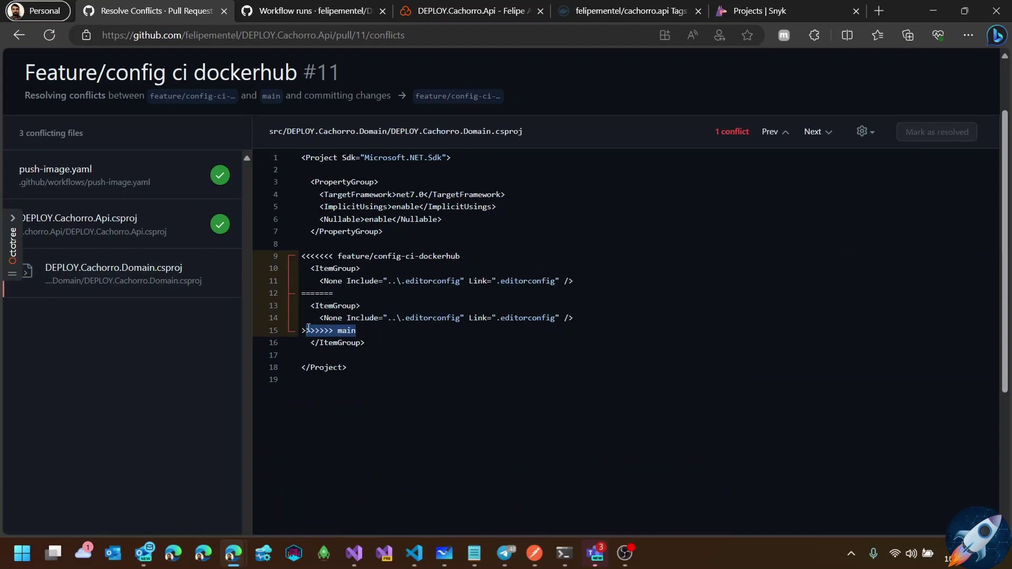
{"action": "key", "text": "BackSpace"}
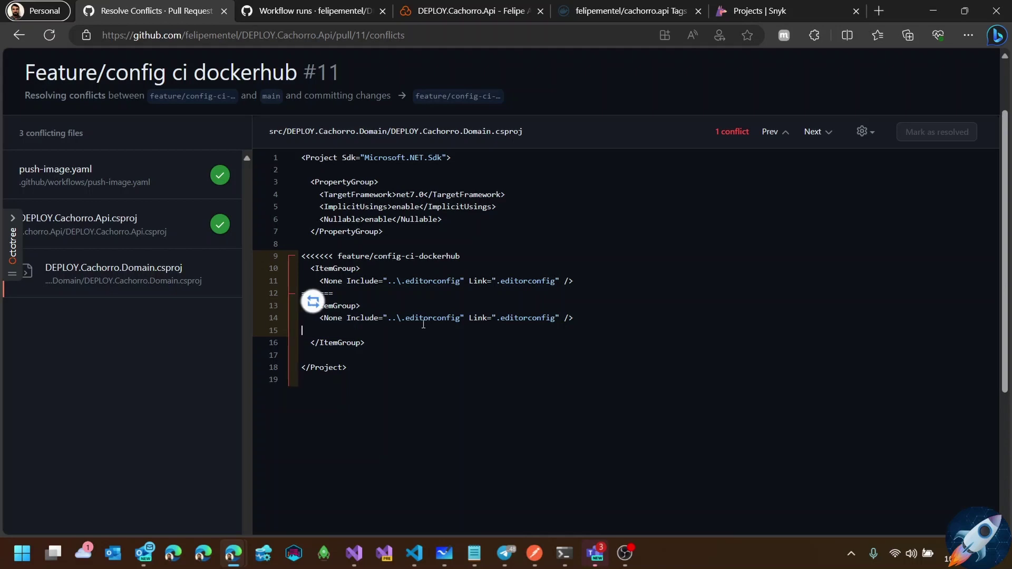
{"action": "key", "text": "BackSpace"}
{"action": "left_click_drag", "start_coordinate": [352, 295], "coordinate": [281, 258]}
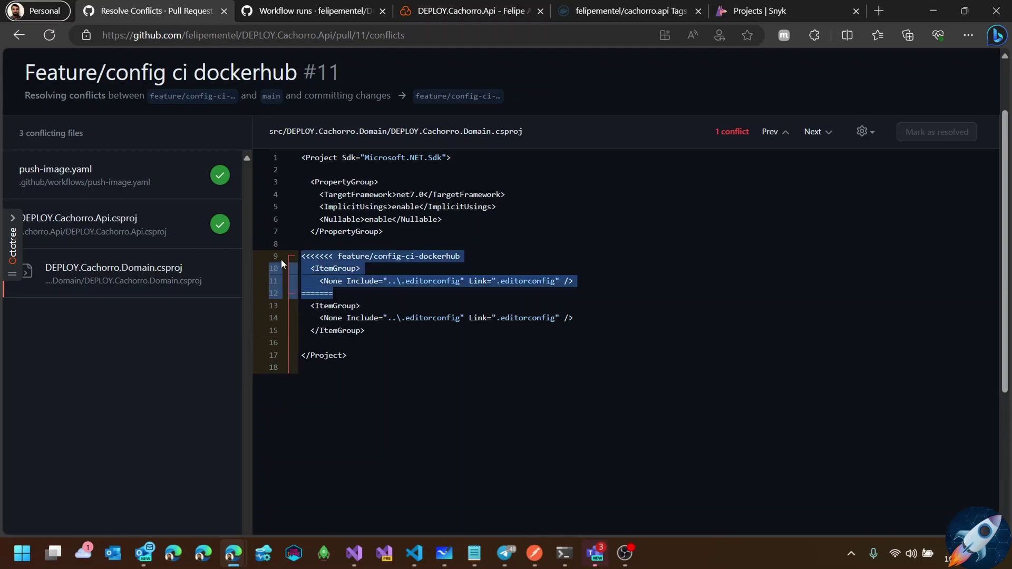
{"action": "key", "text": "BackSpace"}
{"action": "key", "text": "BackSpace"}
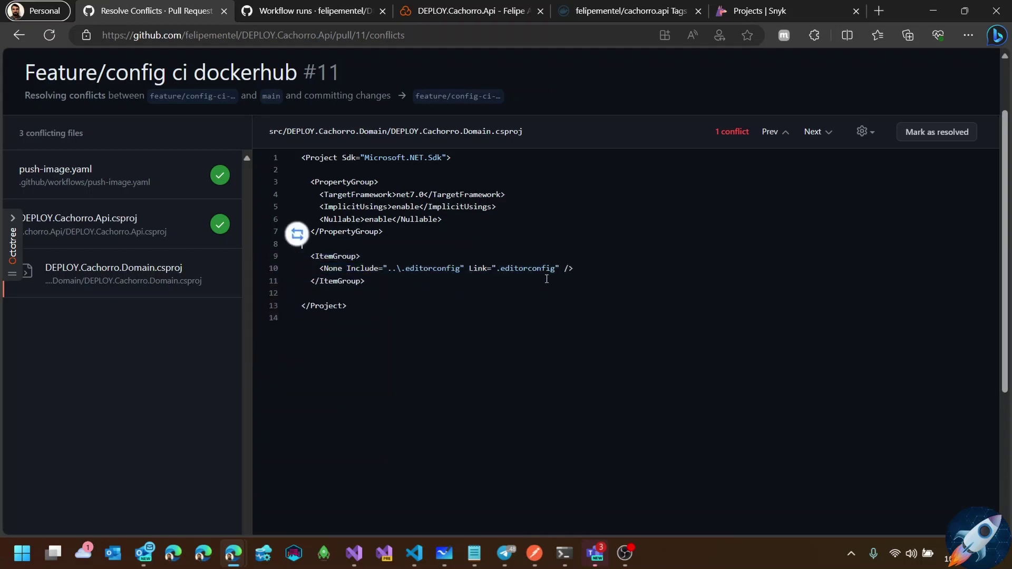
{"action": "left_click", "coordinate": [923, 136]}
{"action": "left_click", "coordinate": [940, 95]}
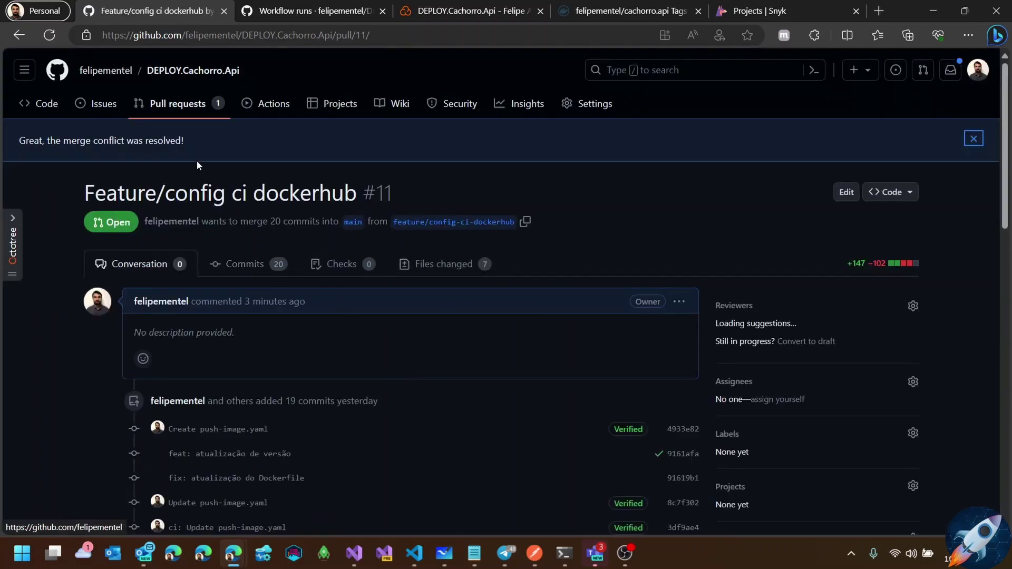
Review the merge checks of pull request #11, and open the repository's Actions page in a separate browser tab.
{"action": "scroll", "coordinate": [435, 406], "scroll_direction": "down", "scroll_amount": 15}
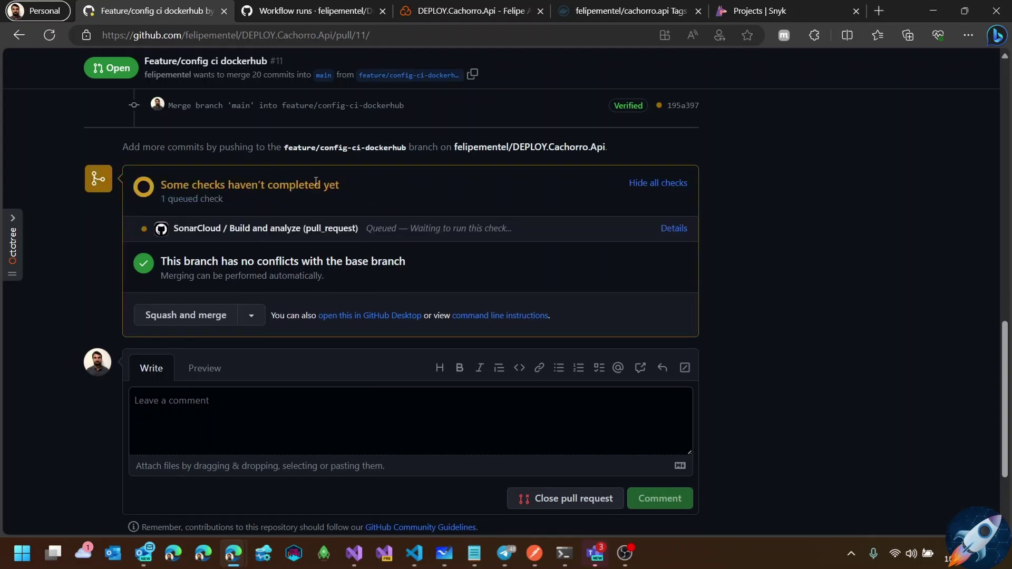
{"action": "scroll", "coordinate": [322, 189], "scroll_direction": "up", "scroll_amount": 8}
{"action": "scroll", "coordinate": [323, 189], "scroll_direction": "up", "scroll_amount": 6}
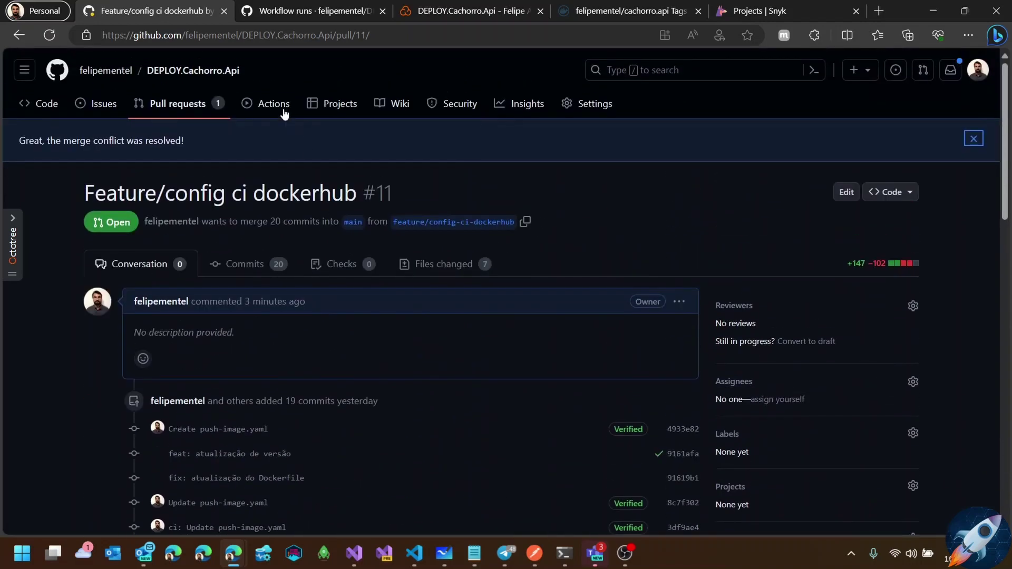
{"action": "middle_click", "coordinate": [275, 104]}
{"action": "left_click", "coordinate": [292, 10]}
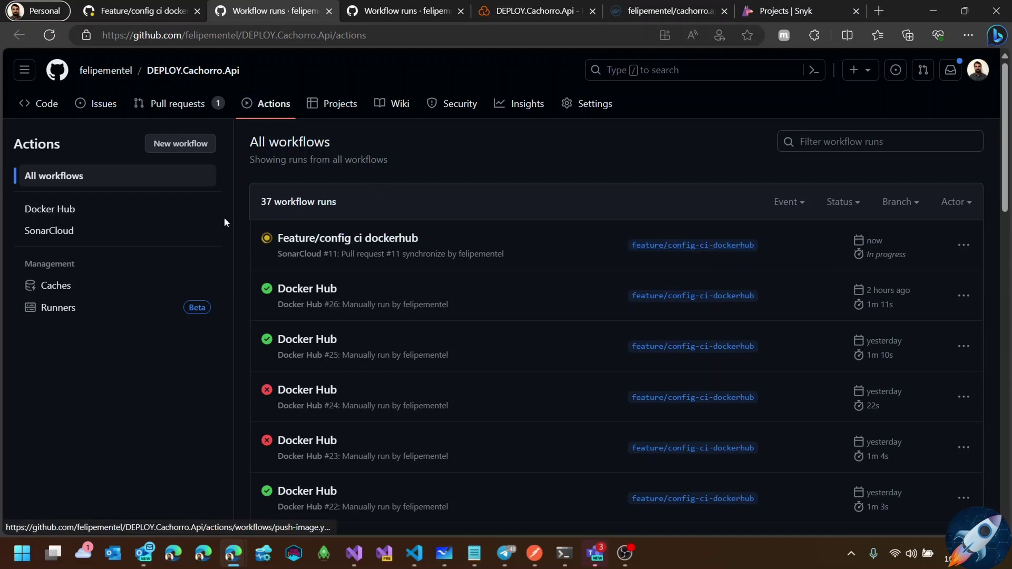
Open the Docker Hub workflow and inspect the branches available for a manual run without starting one.
{"action": "left_click", "coordinate": [277, 107]}
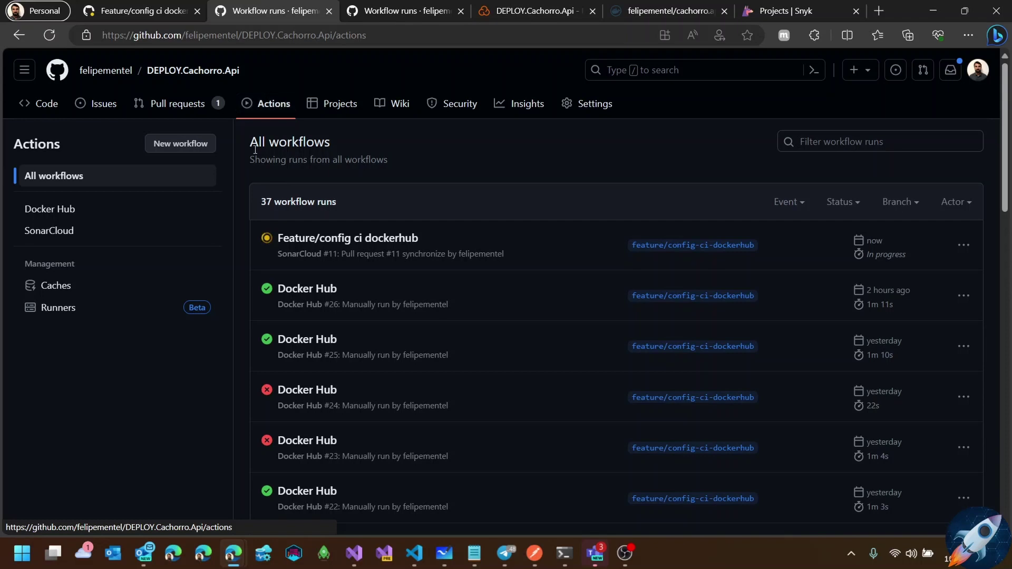
{"action": "left_click", "coordinate": [109, 211]}
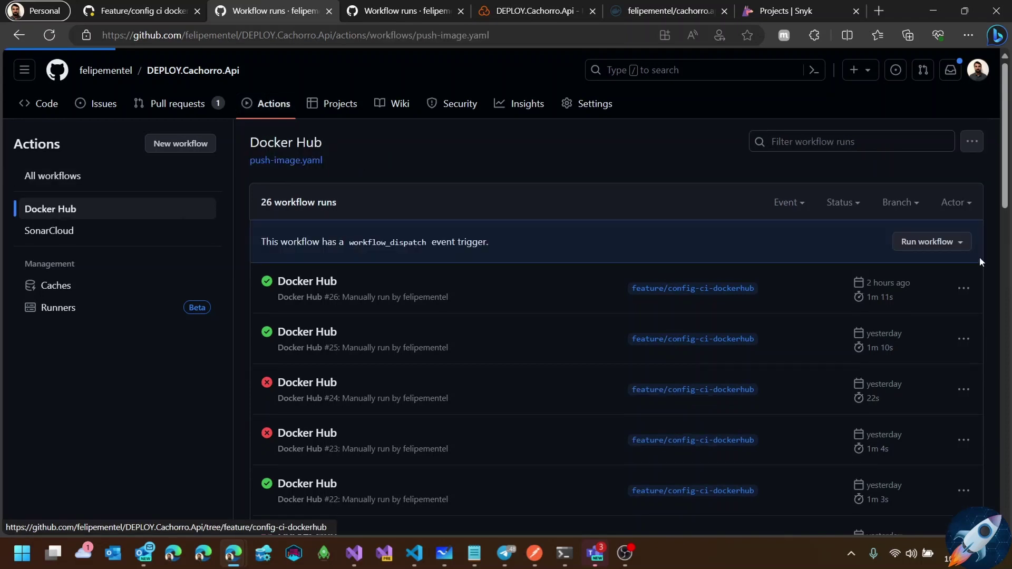
{"action": "left_click", "coordinate": [947, 243]}
{"action": "left_click", "coordinate": [806, 299]}
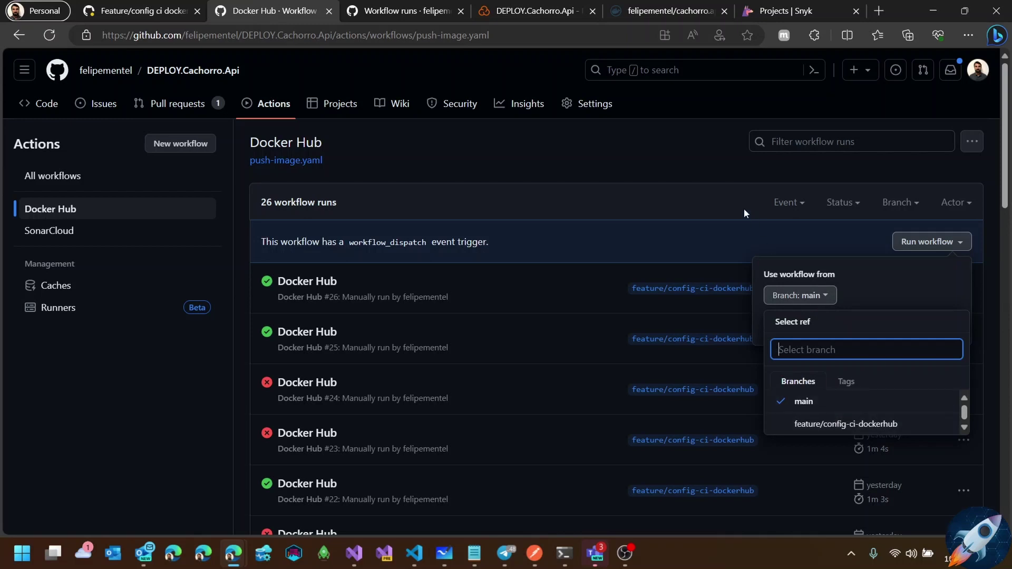
{"action": "key", "text": "Escape"}
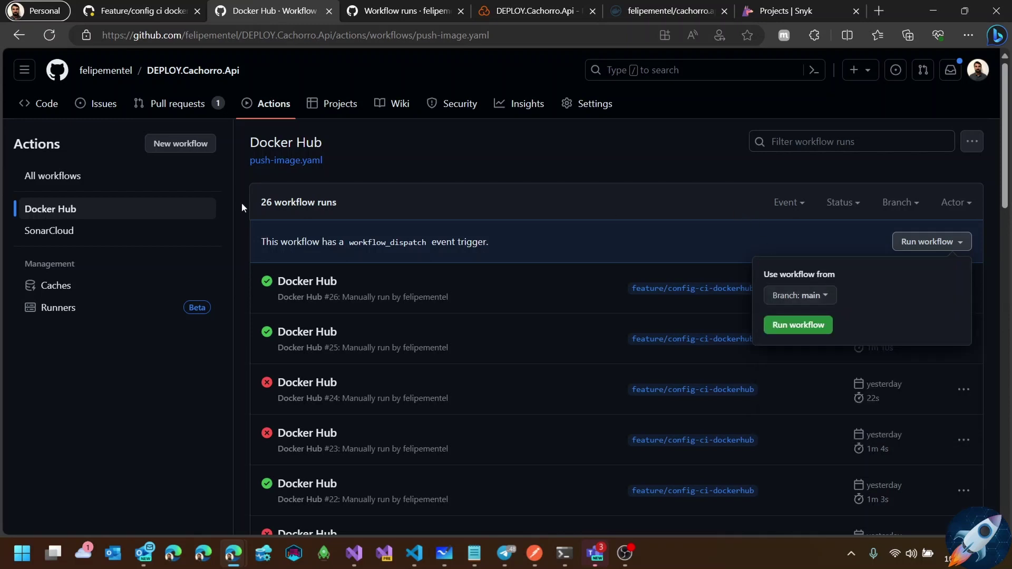
Open the Build and analyze job of SonarCloud workflow run #11 for Feature/config ci dockerhub.
{"action": "left_click", "coordinate": [73, 232]}
{"action": "left_click", "coordinate": [74, 234]}
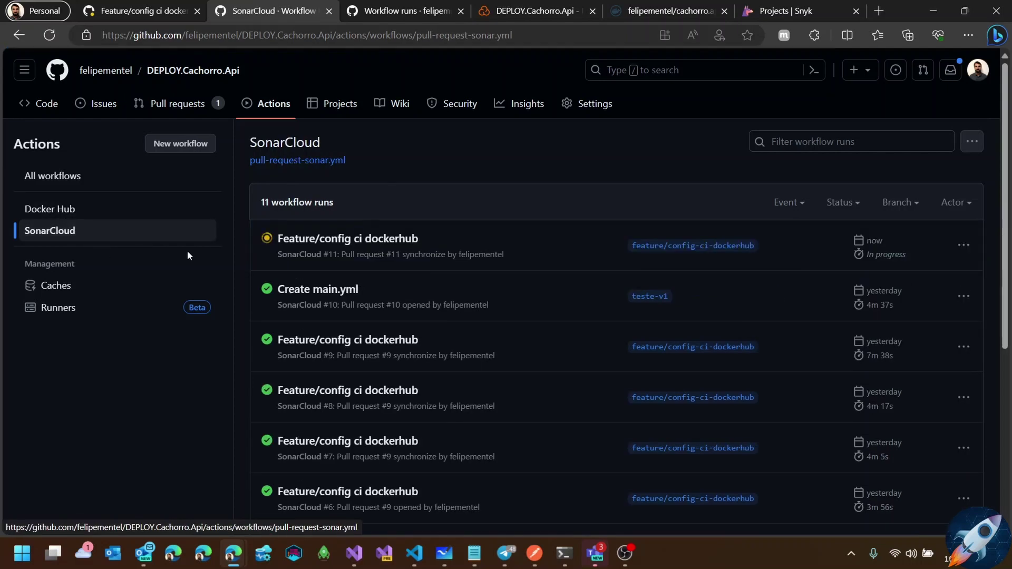
{"action": "left_click", "coordinate": [348, 255]}
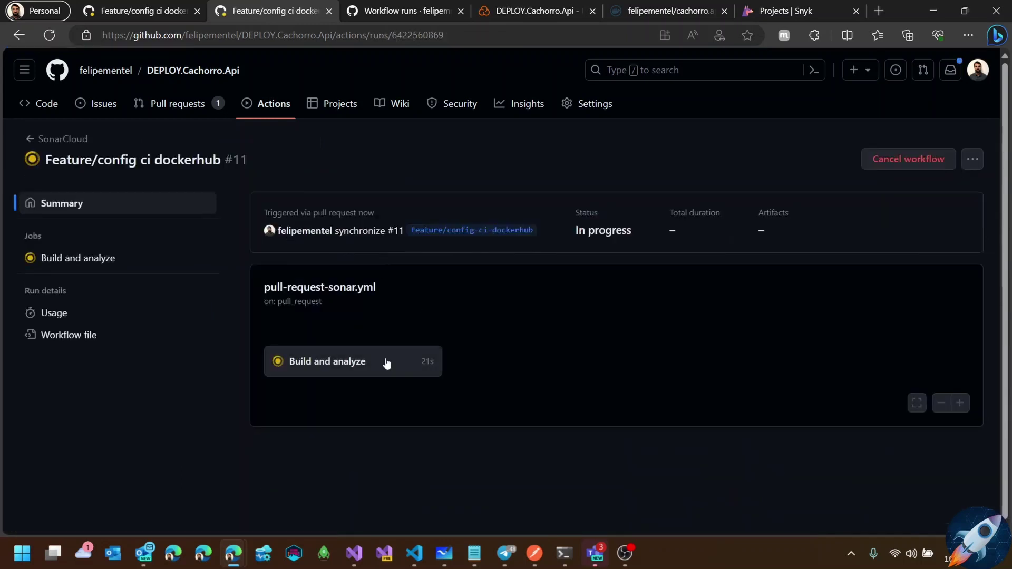
{"action": "left_click", "coordinate": [354, 362]}
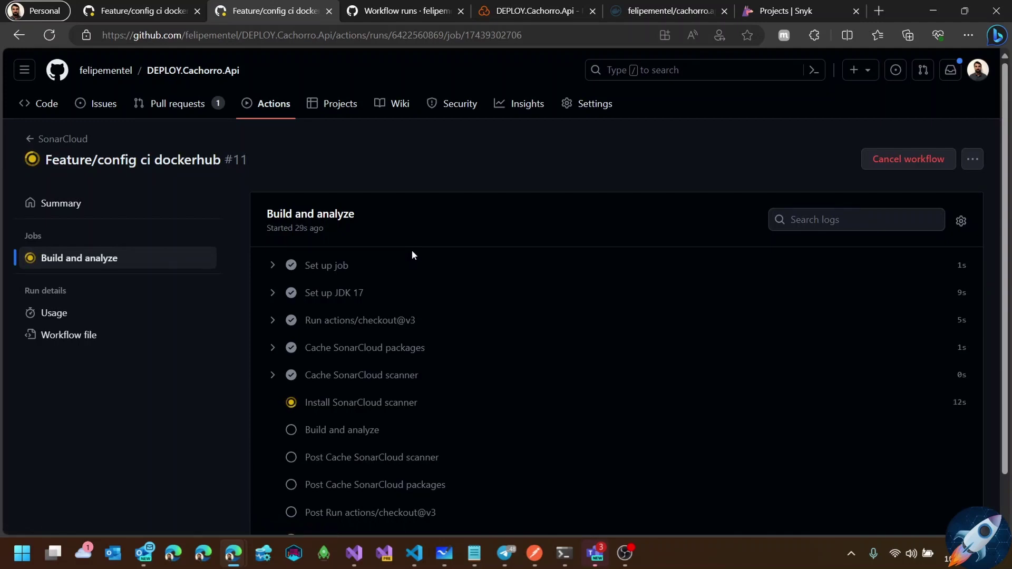
Switch to SonarCloud and examine the DEPLOY.Cachorro.Api project's pull request list and its filter options.
{"action": "left_click", "coordinate": [534, 10]}
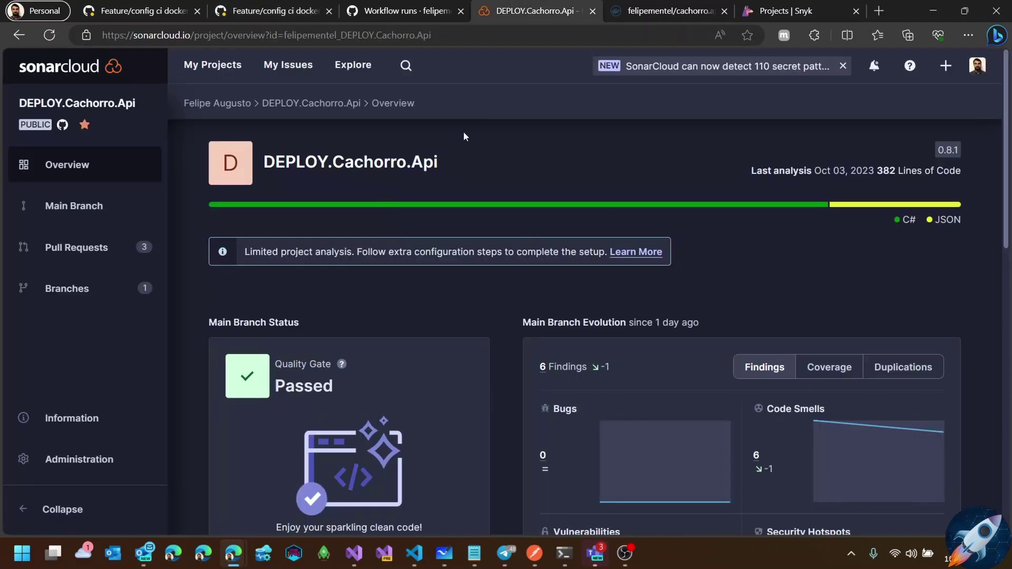
{"action": "left_click", "coordinate": [84, 252]}
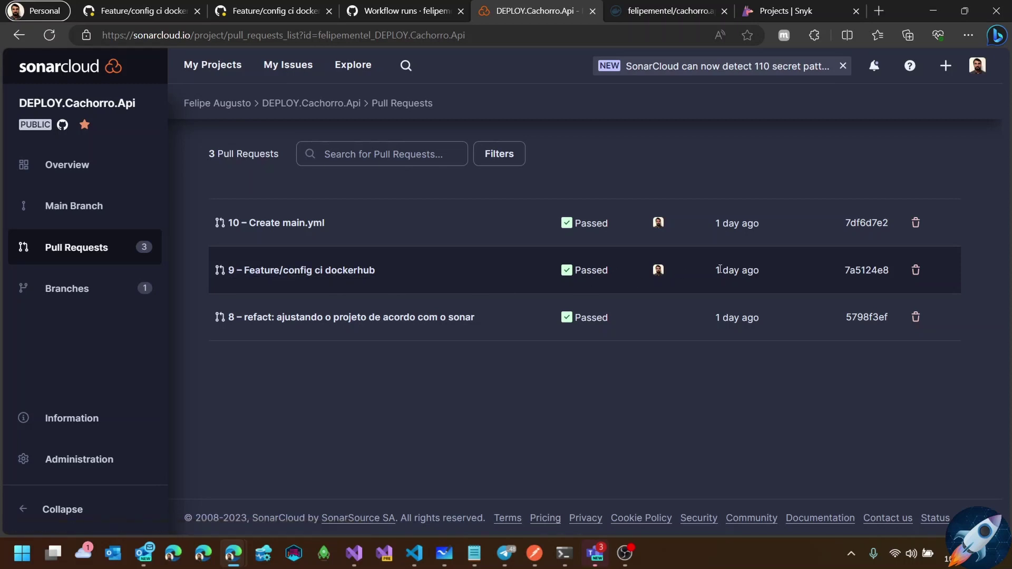
{"action": "mouse_move", "coordinate": [734, 222]}
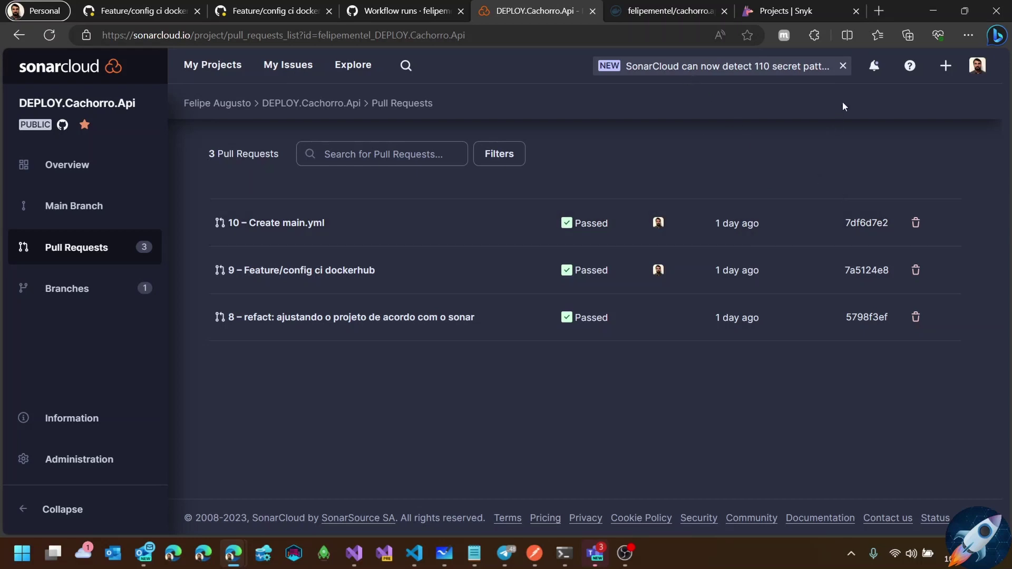
{"action": "left_click", "coordinate": [497, 154]}
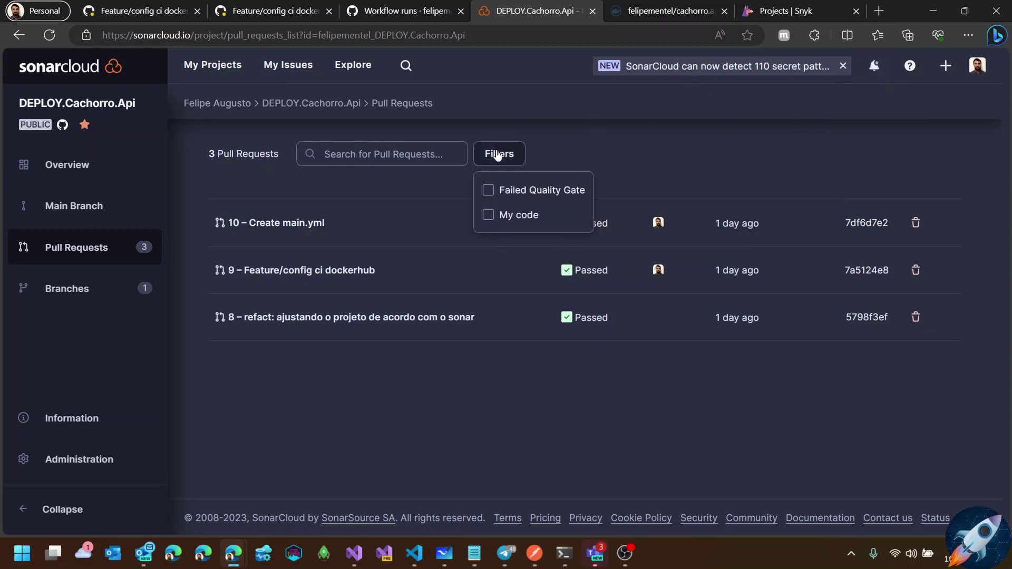
{"action": "left_click", "coordinate": [497, 158]}
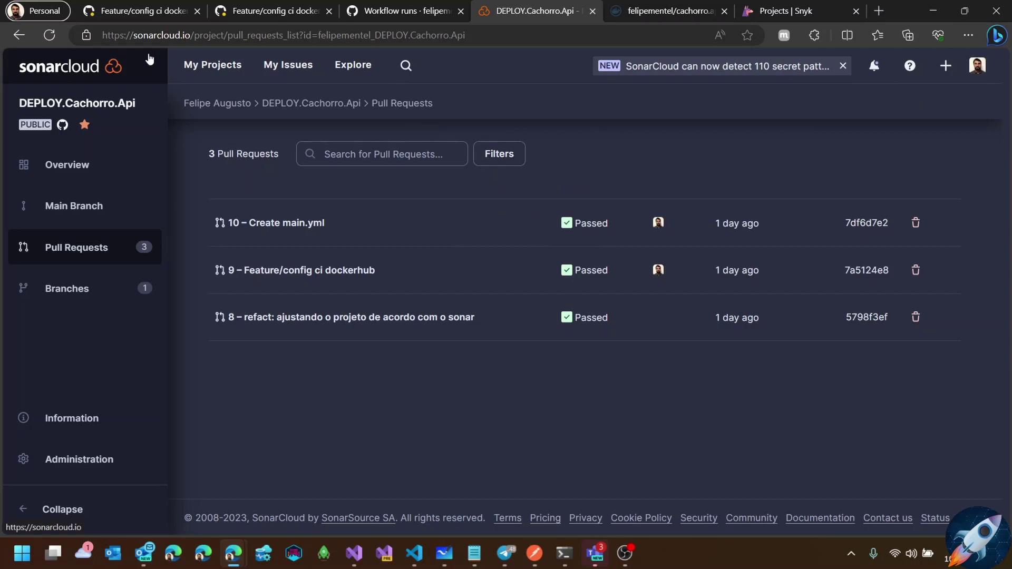
Switch back to GitHub to check the SonarCloud check on pull request #11 and the Build and analyze job log.
{"action": "left_click", "coordinate": [153, 13]}
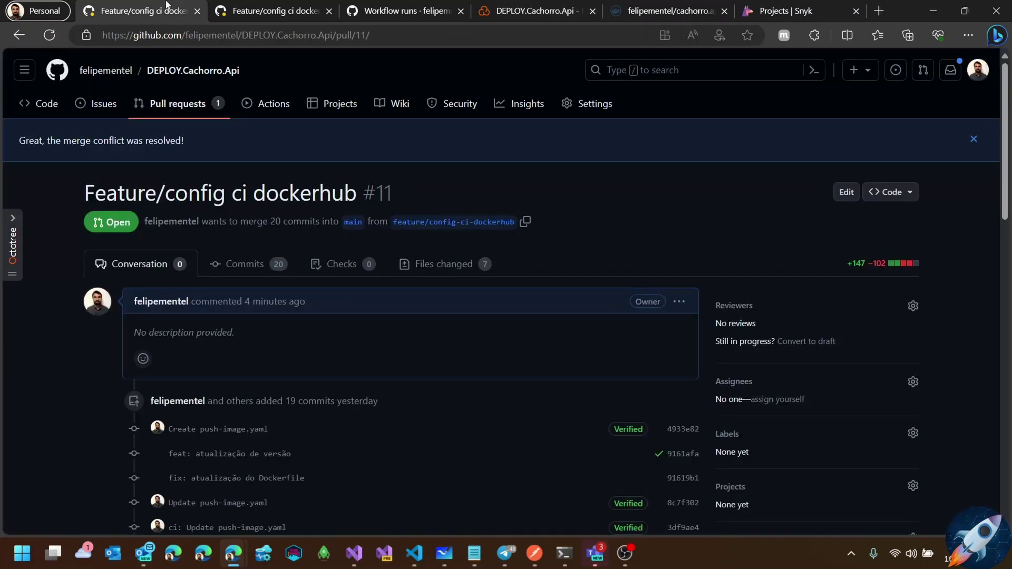
{"action": "scroll", "coordinate": [282, 207], "scroll_direction": "down", "scroll_amount": 15}
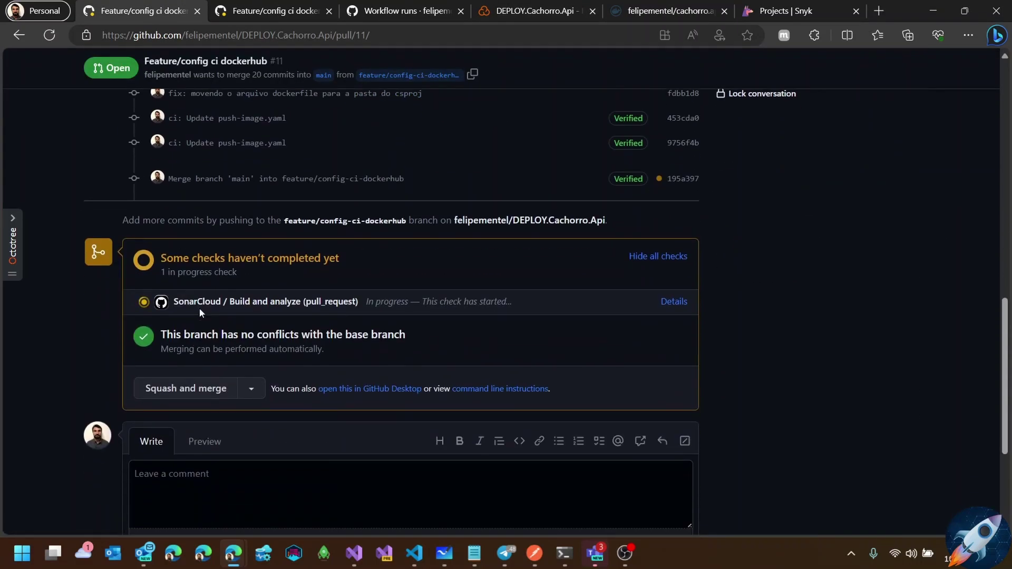
{"action": "left_click", "coordinate": [293, 11]}
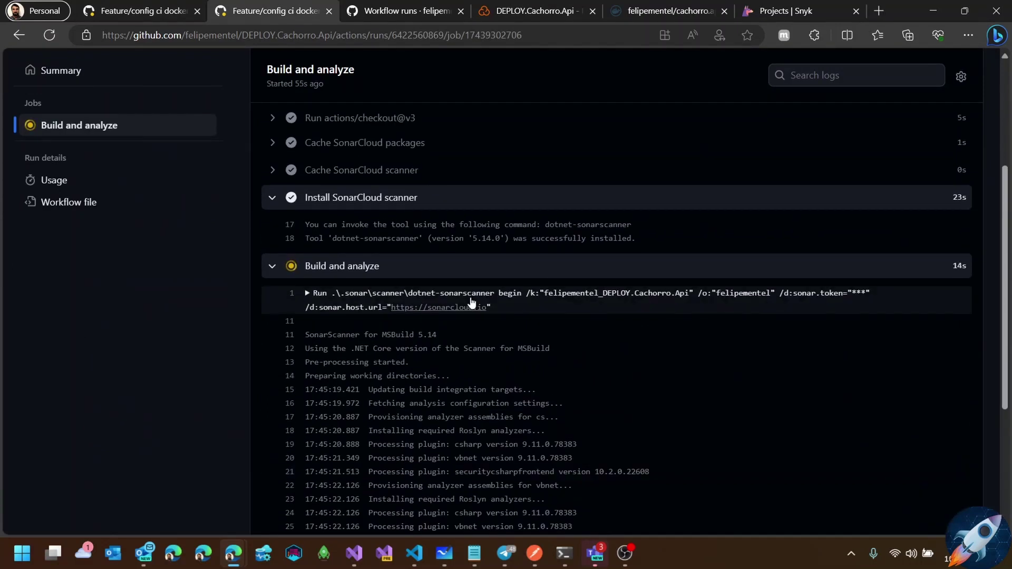
In SonarCloud, look through the project's branches, pull requests and main branch summary, and view the details of the failed last analysis.
{"action": "left_click", "coordinate": [524, 10]}
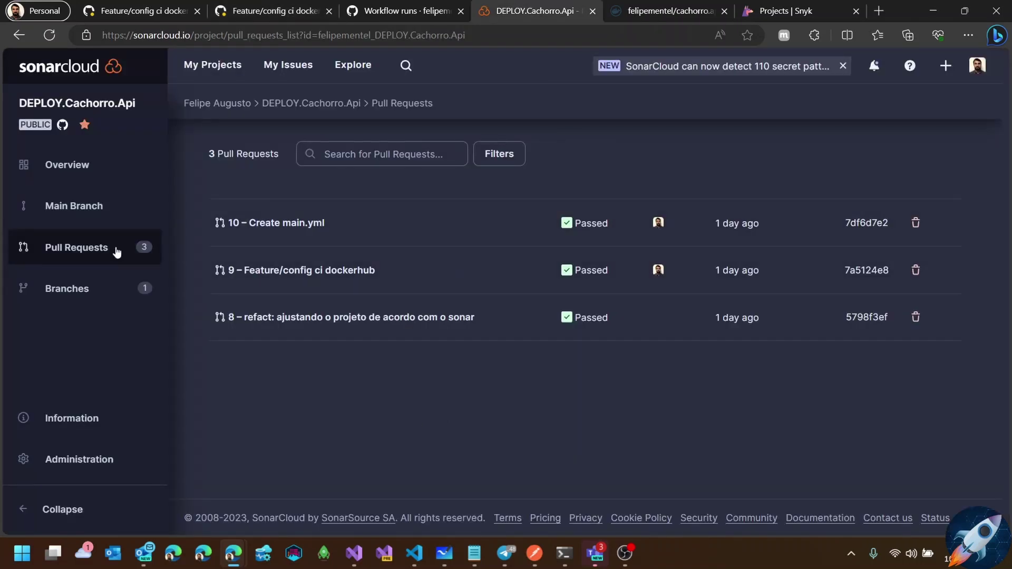
{"action": "left_click", "coordinate": [87, 278]}
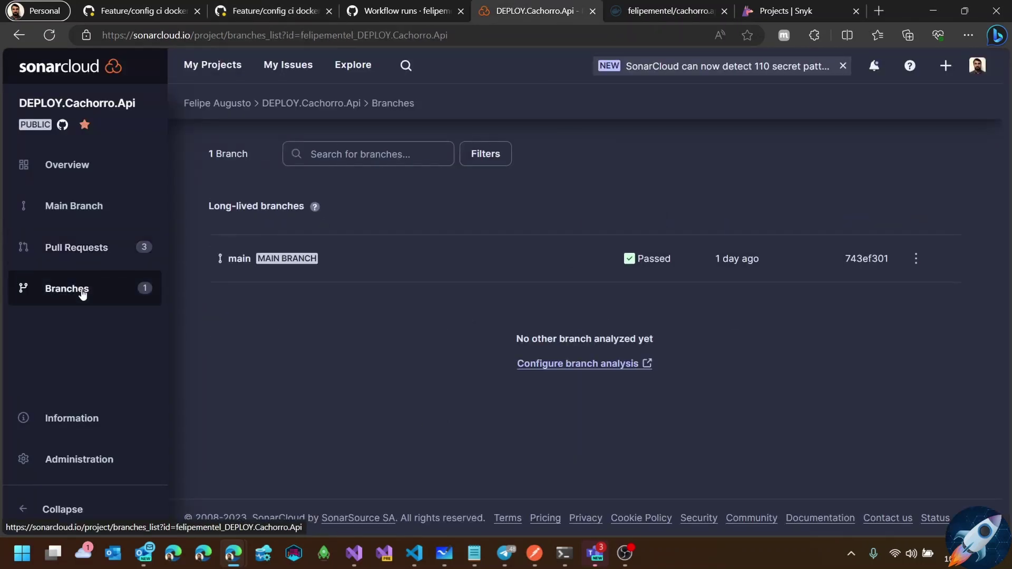
{"action": "left_click", "coordinate": [77, 248]}
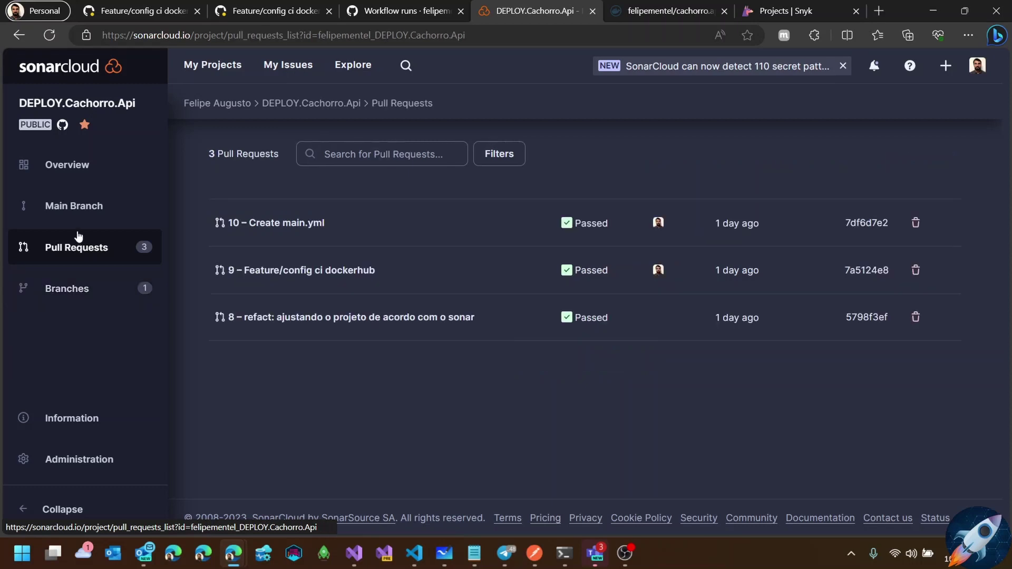
{"action": "left_click", "coordinate": [79, 209]}
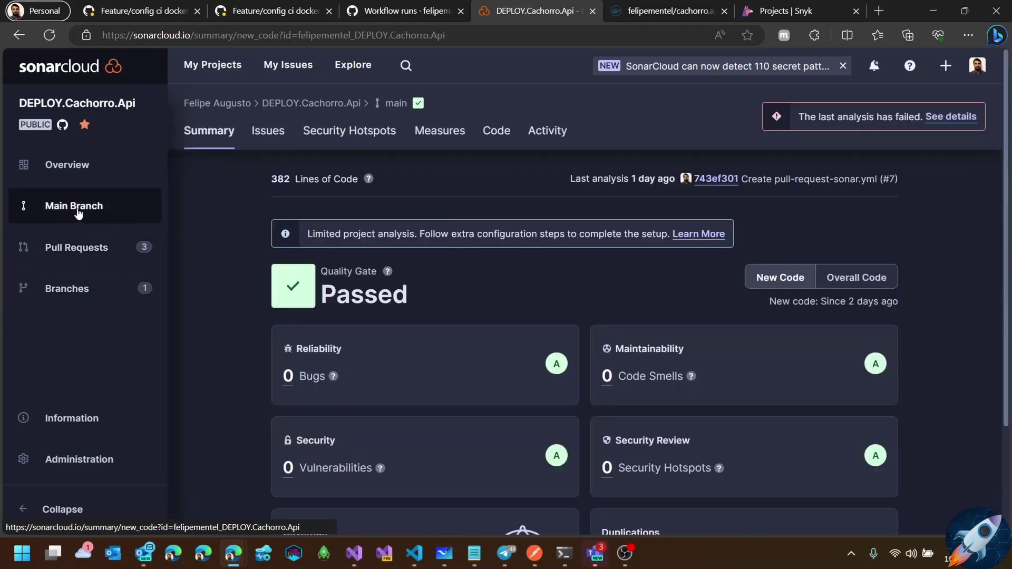
{"action": "left_click", "coordinate": [952, 117]}
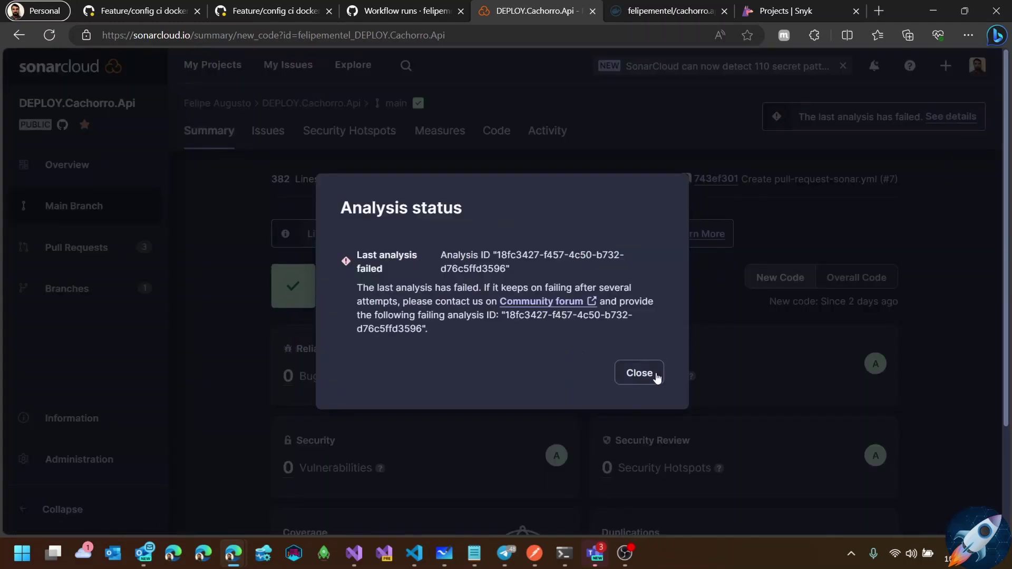
{"action": "left_click", "coordinate": [639, 372]}
Return to the GitHub Actions job and follow the Build and analyze log down to its latest output.
{"action": "left_click", "coordinate": [274, 11]}
{"action": "scroll", "coordinate": [611, 348], "scroll_direction": "down", "scroll_amount": 5}
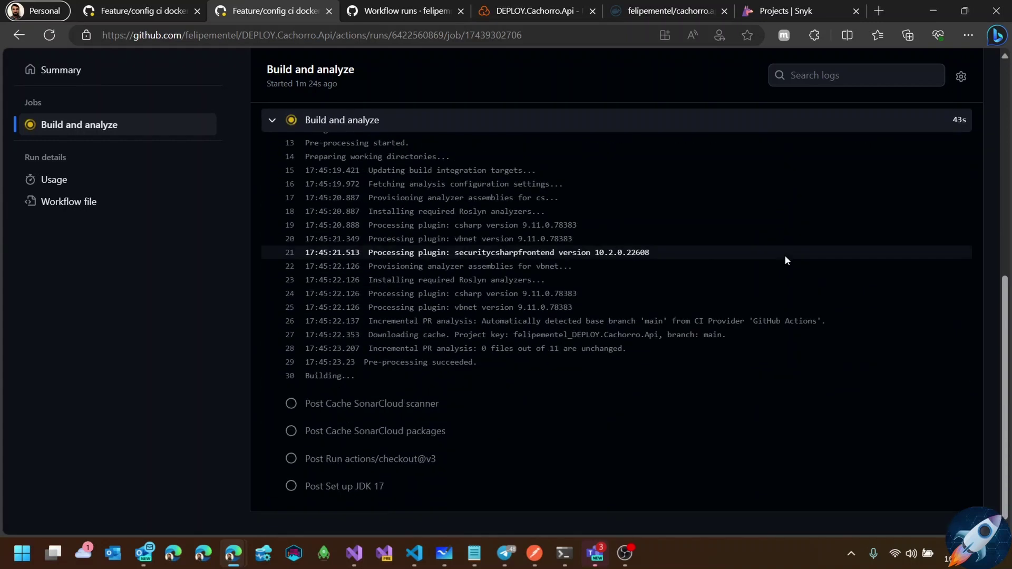
{"action": "left_click_drag", "start_coordinate": [355, 376], "coordinate": [304, 368]}
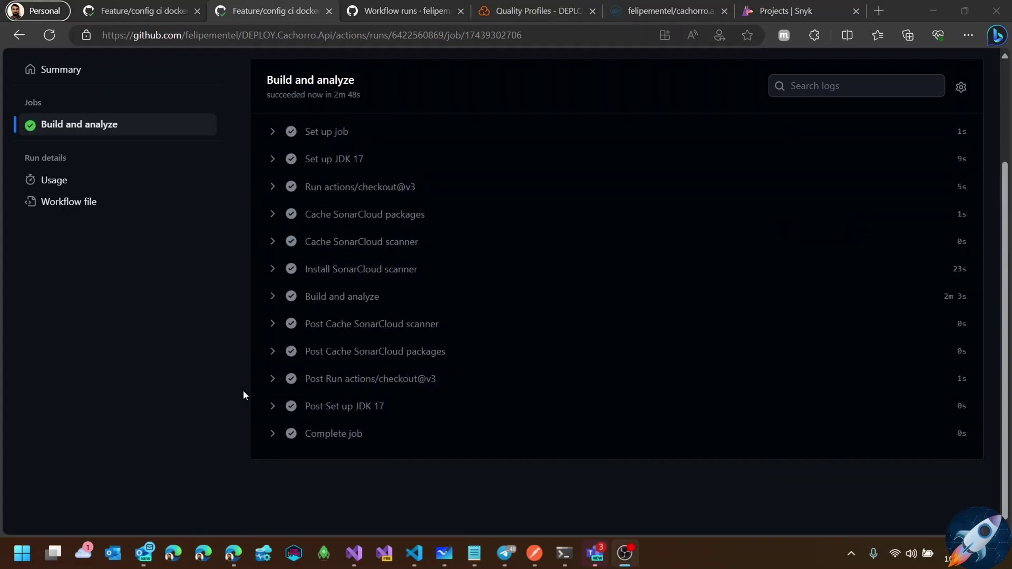
Open pull request #11 and review the SonarCloud bot's quality gate comment, including its coverage and duplication entries.
{"action": "scroll", "coordinate": [242, 389], "scroll_direction": "up", "scroll_amount": 3}
{"action": "left_click", "coordinate": [184, 106]}
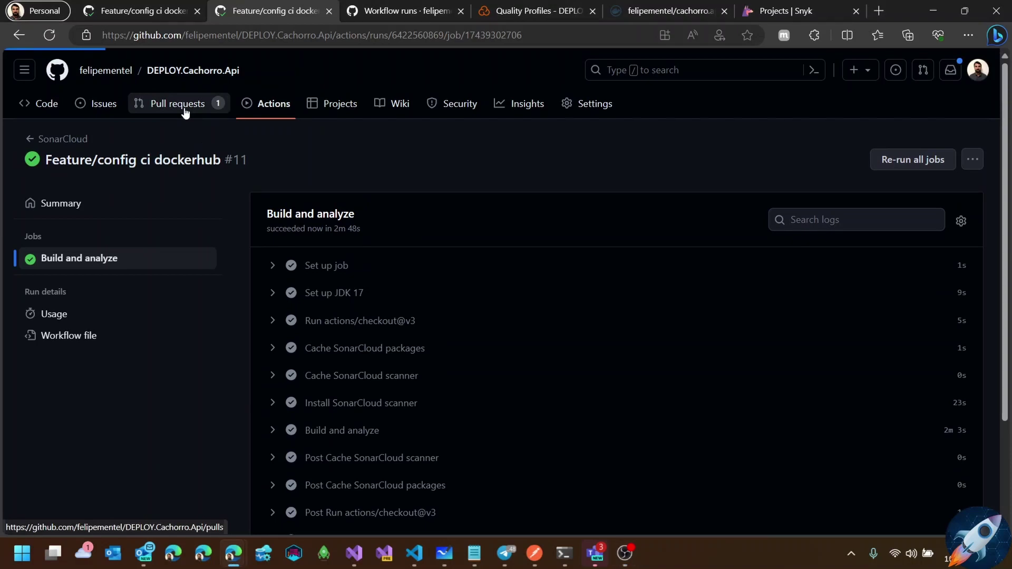
{"action": "left_click", "coordinate": [190, 311]}
{"action": "scroll", "coordinate": [399, 314], "scroll_direction": "down", "scroll_amount": 10}
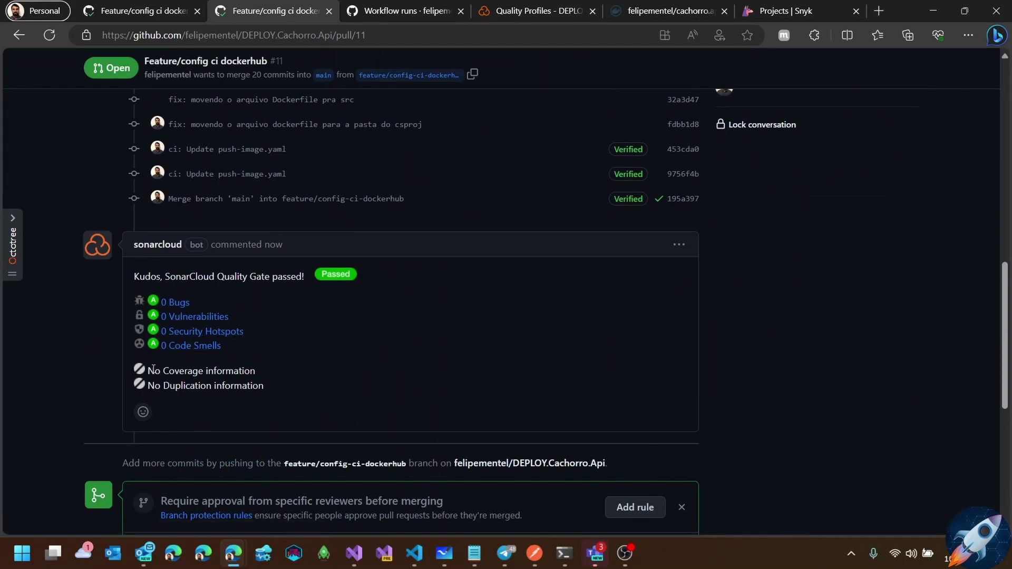
{"action": "left_click_drag", "start_coordinate": [150, 370], "coordinate": [260, 370]}
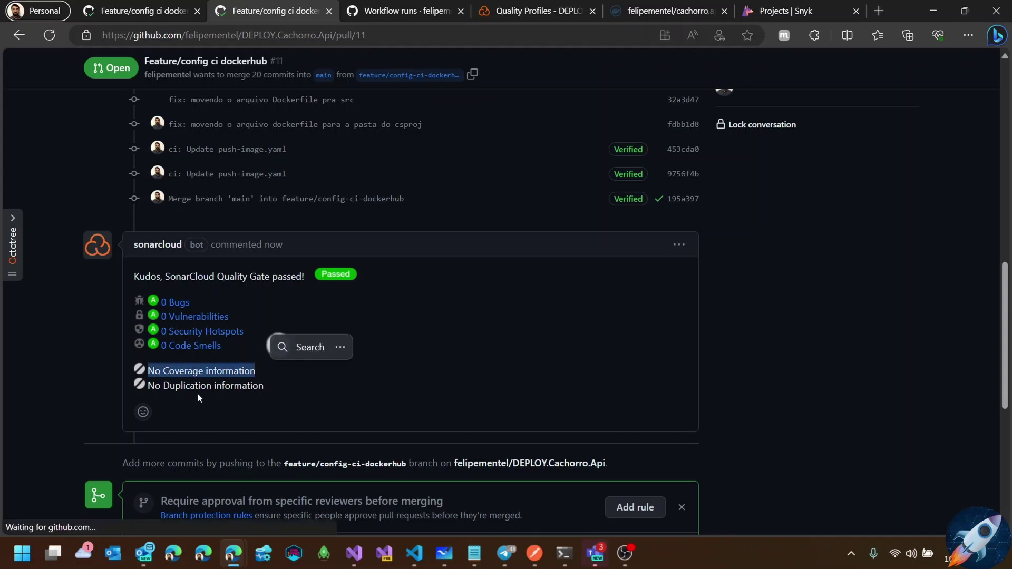
{"action": "left_click", "coordinate": [156, 390]}
{"action": "scroll", "coordinate": [311, 388], "scroll_direction": "down", "scroll_amount": 3}
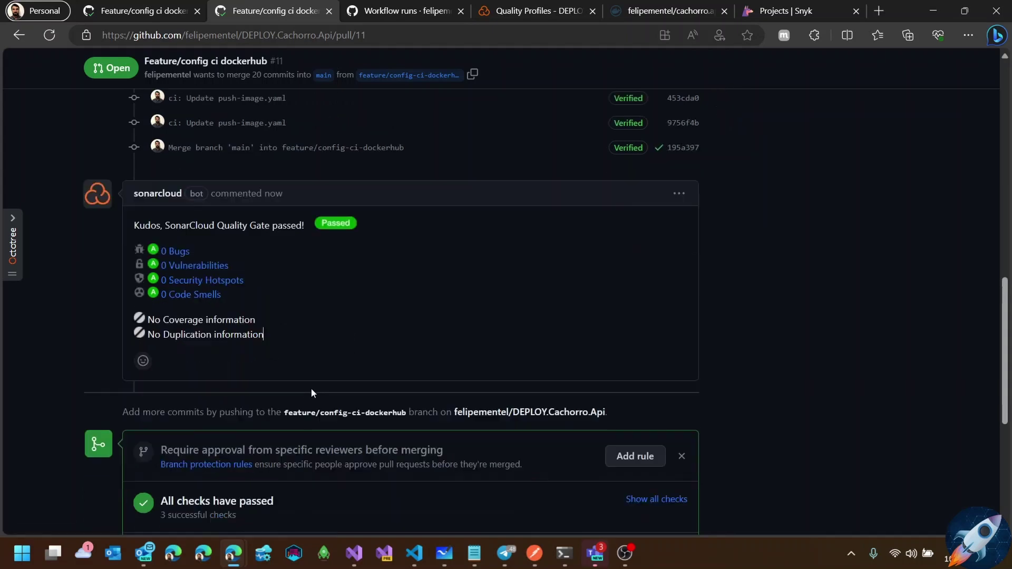
Squash and merge pull request #11 into main with the default commit message, and delete the feature/config-ci-dockerhub branch.
{"action": "scroll", "coordinate": [224, 383], "scroll_direction": "down", "scroll_amount": 3}
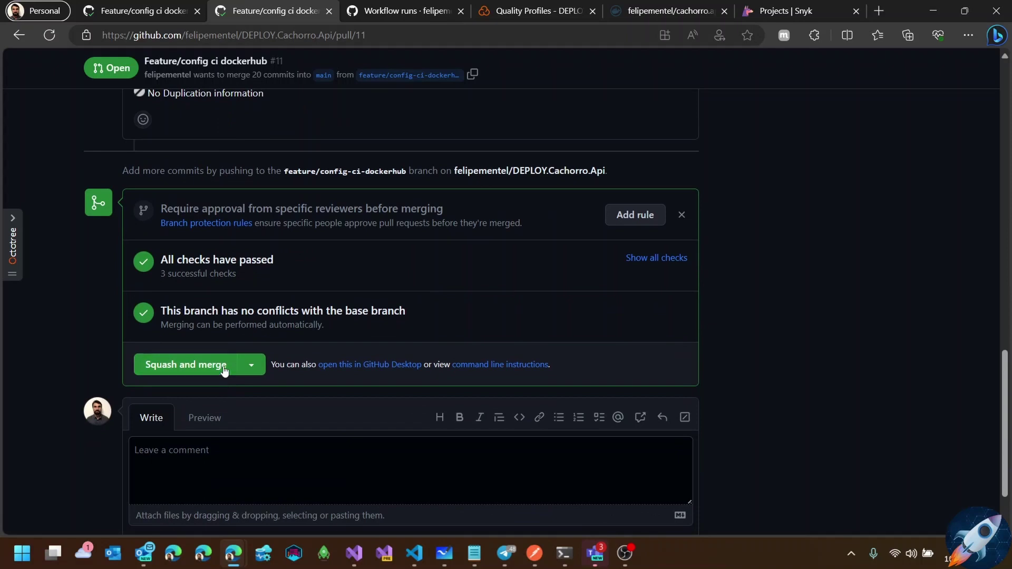
{"action": "left_click", "coordinate": [225, 362]}
{"action": "left_click_drag", "start_coordinate": [211, 241], "coordinate": [295, 417]}
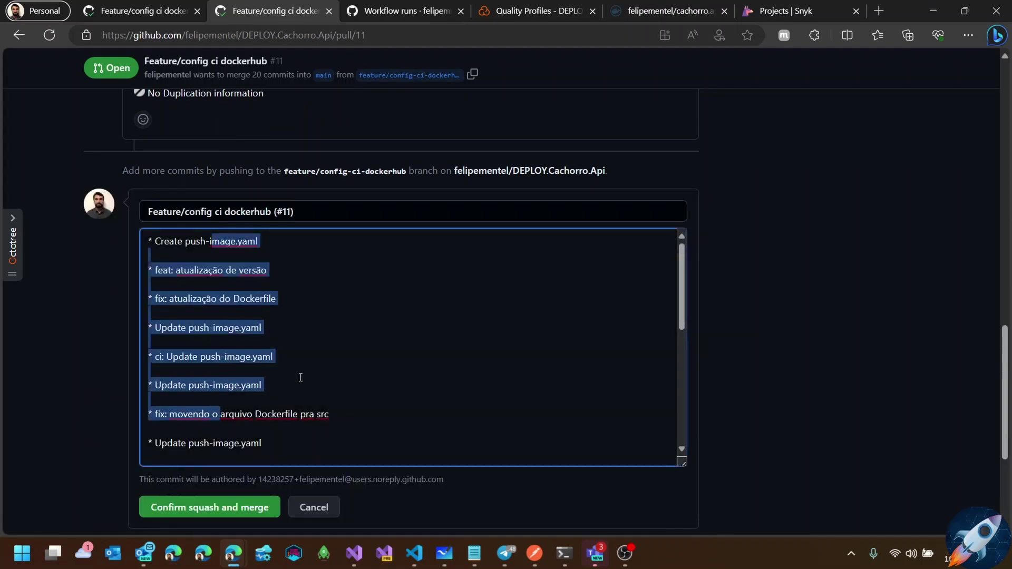
{"action": "left_click", "coordinate": [309, 380]}
{"action": "scroll", "coordinate": [309, 379], "scroll_direction": "down", "scroll_amount": 1}
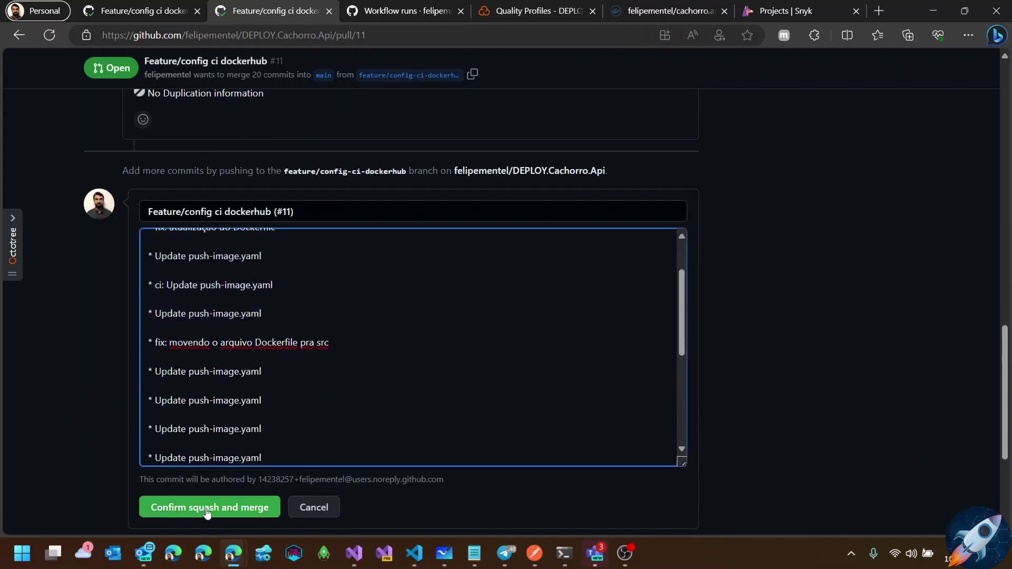
{"action": "left_click", "coordinate": [207, 509]}
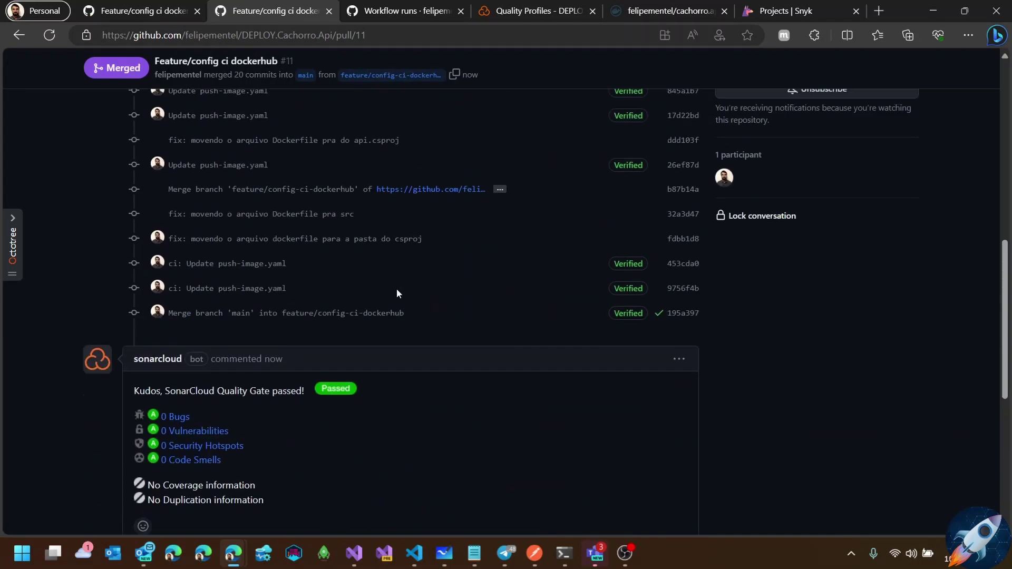
{"action": "scroll", "coordinate": [397, 294], "scroll_direction": "down", "scroll_amount": 5}
{"action": "left_click", "coordinate": [645, 283]}
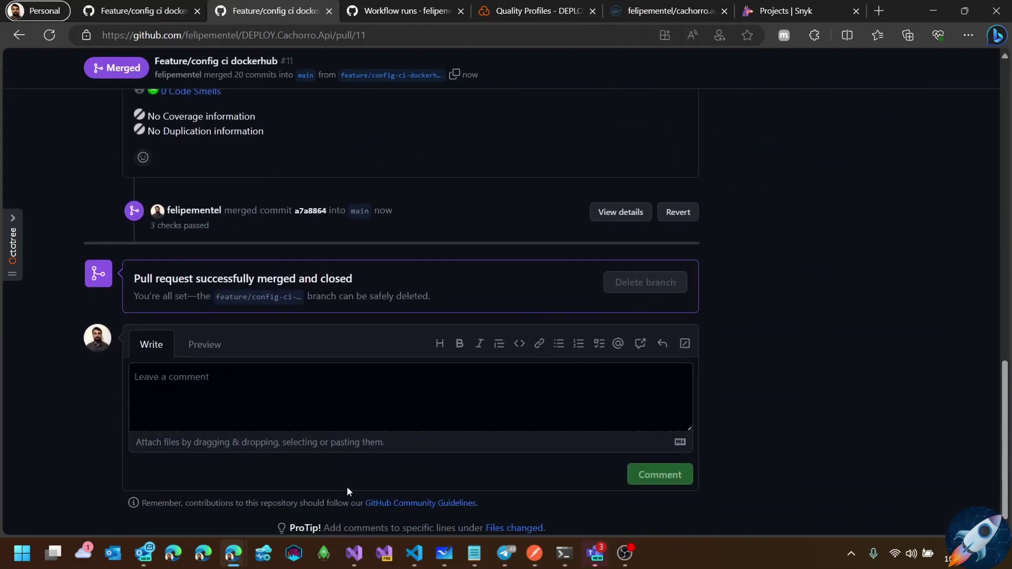
Switch to the terminal and try to move the local DEPLOY.Cachorro repository to main with git switch main, and return to the browser.
{"action": "mouse_move", "coordinate": [569, 551]}
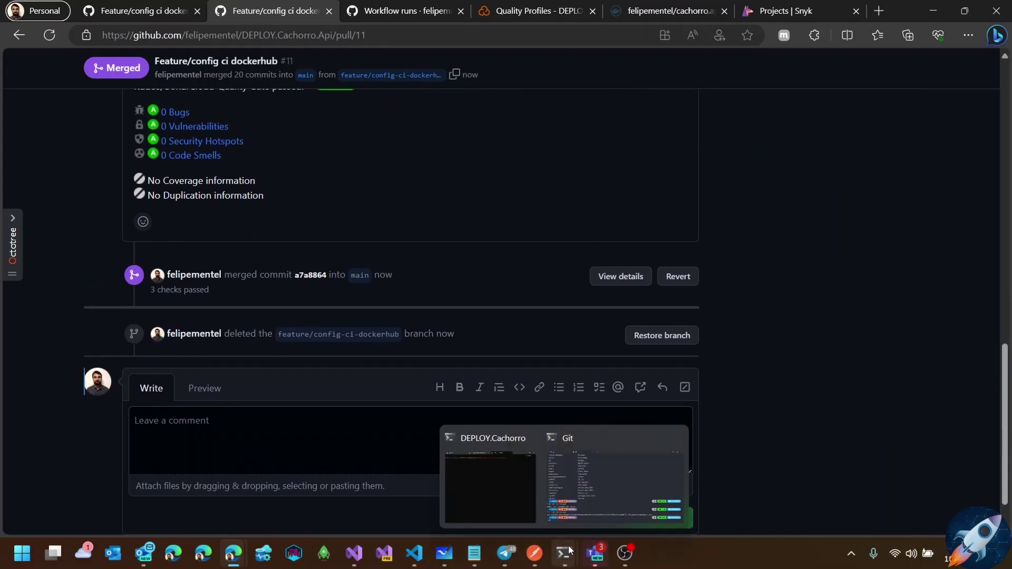
{"action": "left_click", "coordinate": [601, 522]}
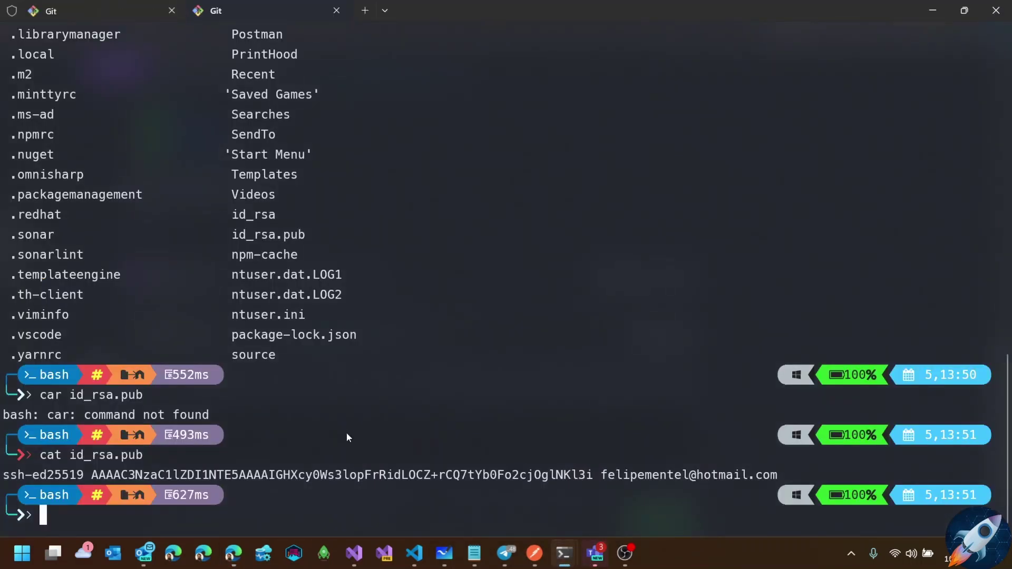
{"action": "mouse_move", "coordinate": [564, 550]}
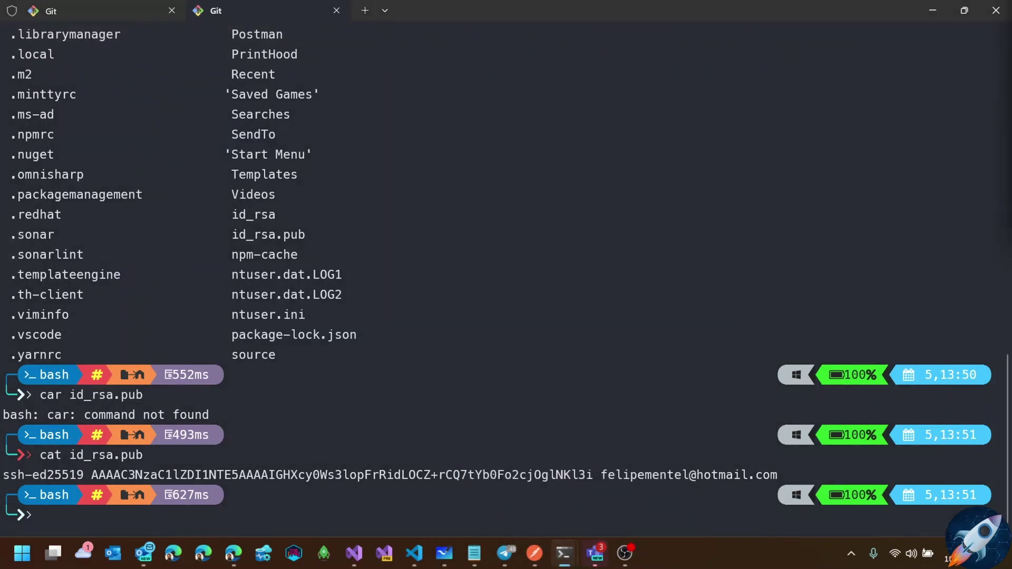
{"action": "key", "text": "alt+Tab"}
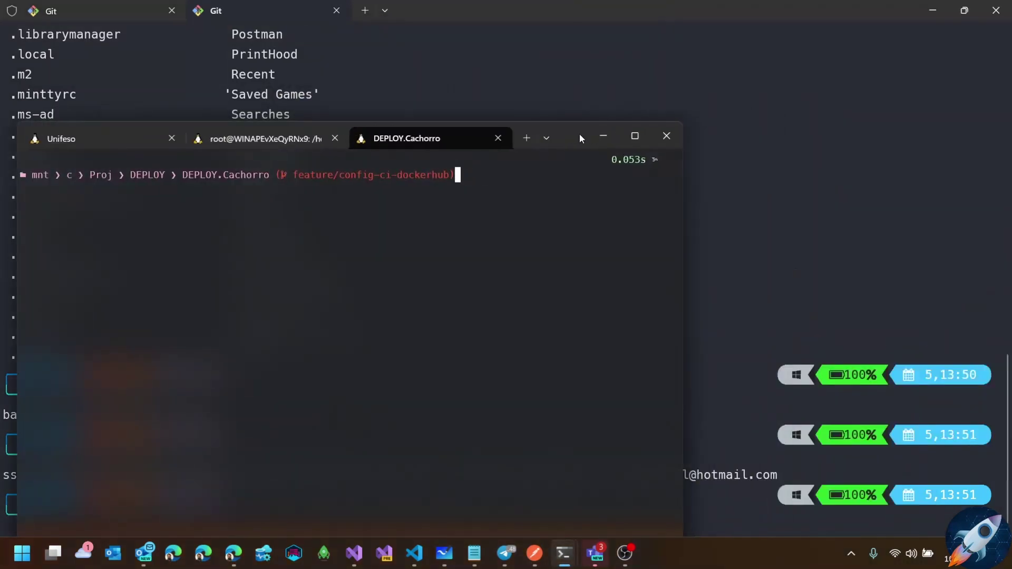
{"action": "double_click", "coordinate": [580, 135]}
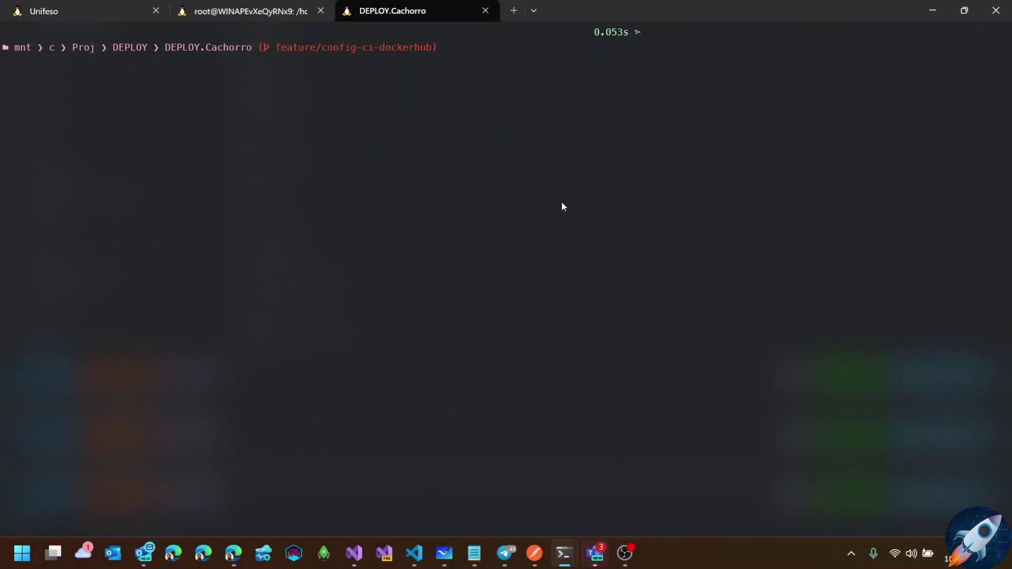
{"action": "type", "text": "git switch main"}
{"action": "key", "text": "Return"}
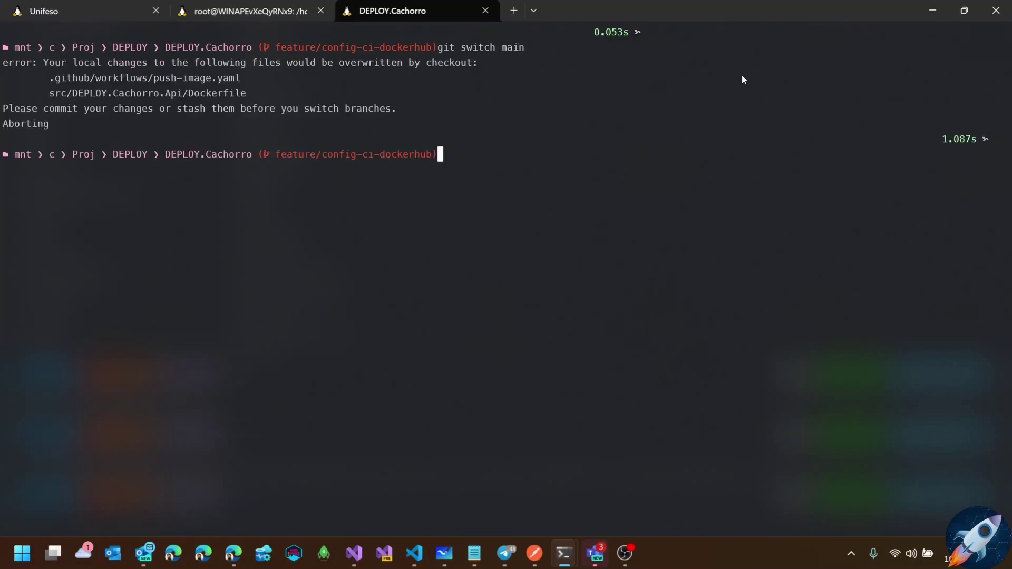
{"action": "left_click", "coordinate": [963, 11]}
{"action": "left_click", "coordinate": [930, 10]}
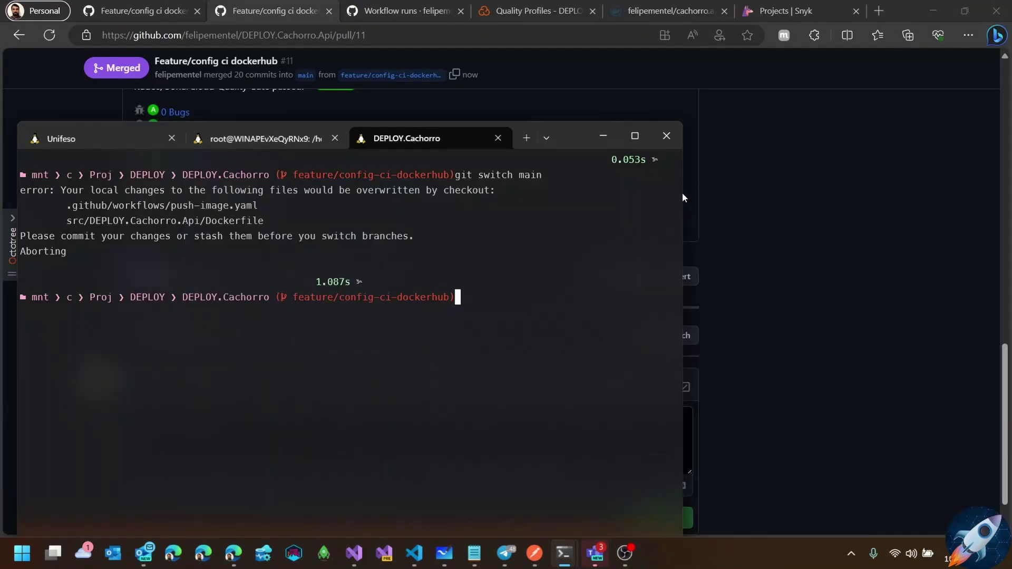
{"action": "left_click", "coordinate": [596, 129]}
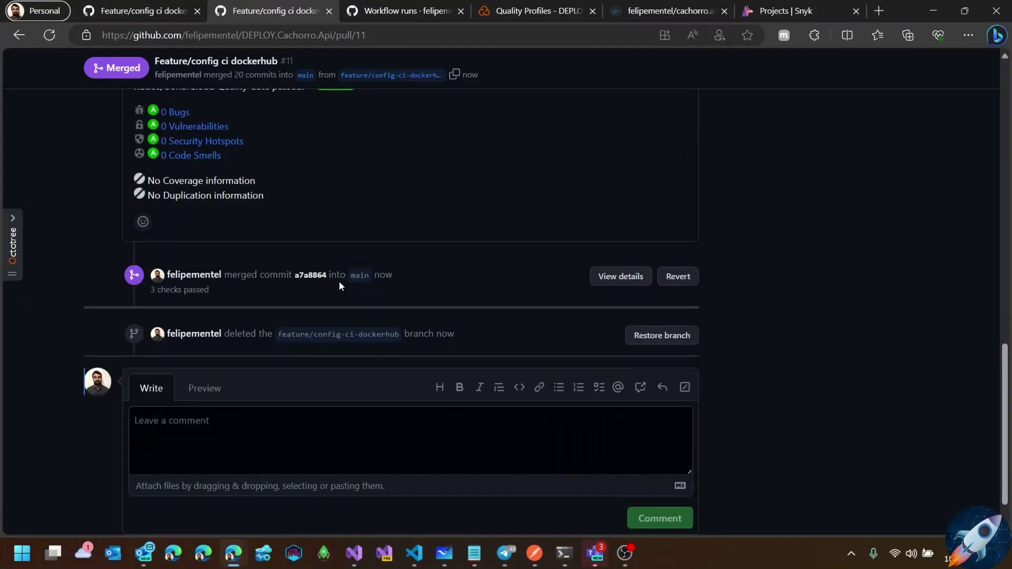
Open the Docker Hub workflow run #27 for the merge to main and follow the docker job's Build and push log.
{"action": "key", "text": "Home"}
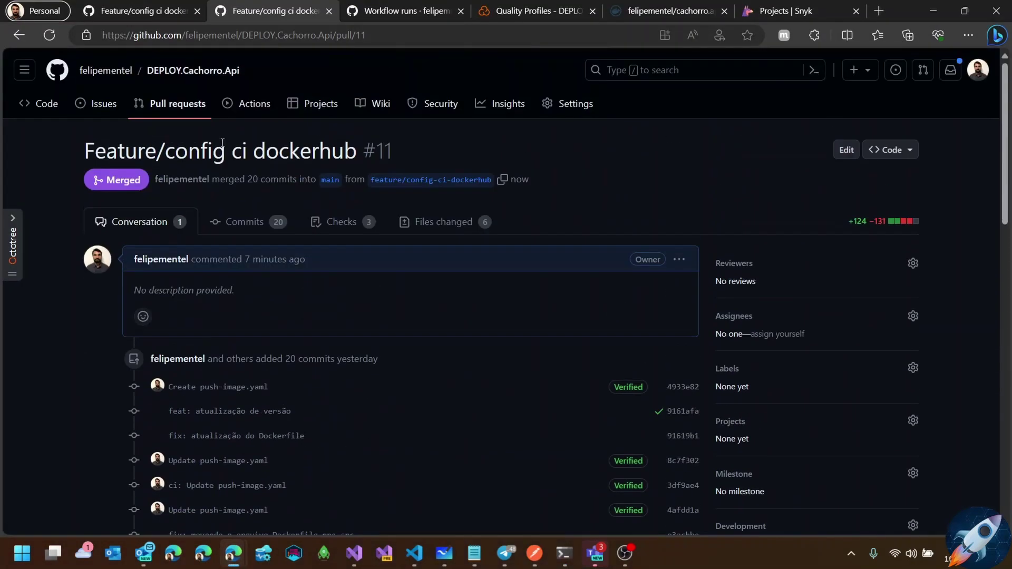
{"action": "left_click", "coordinate": [256, 104]}
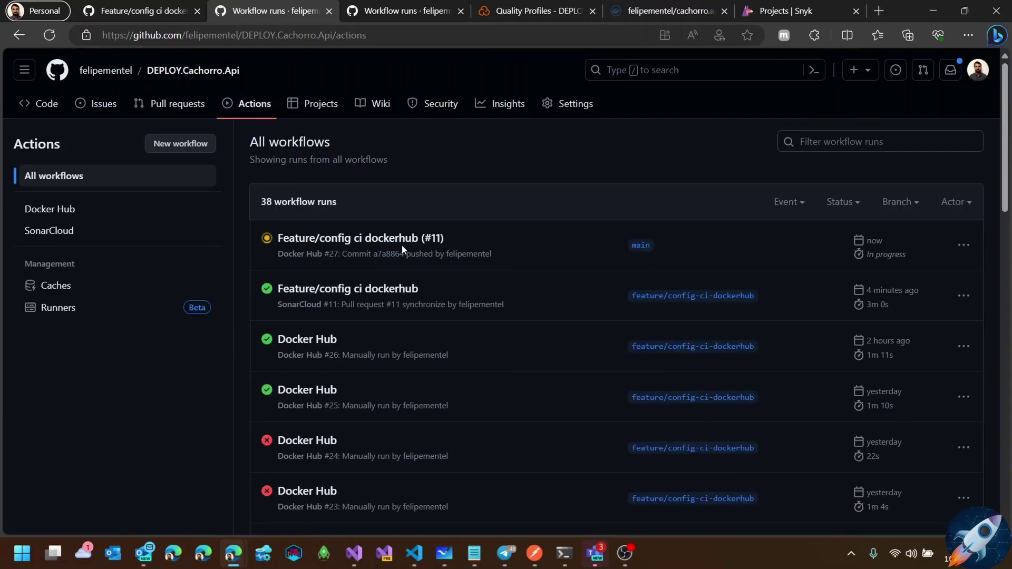
{"action": "left_click", "coordinate": [388, 238]}
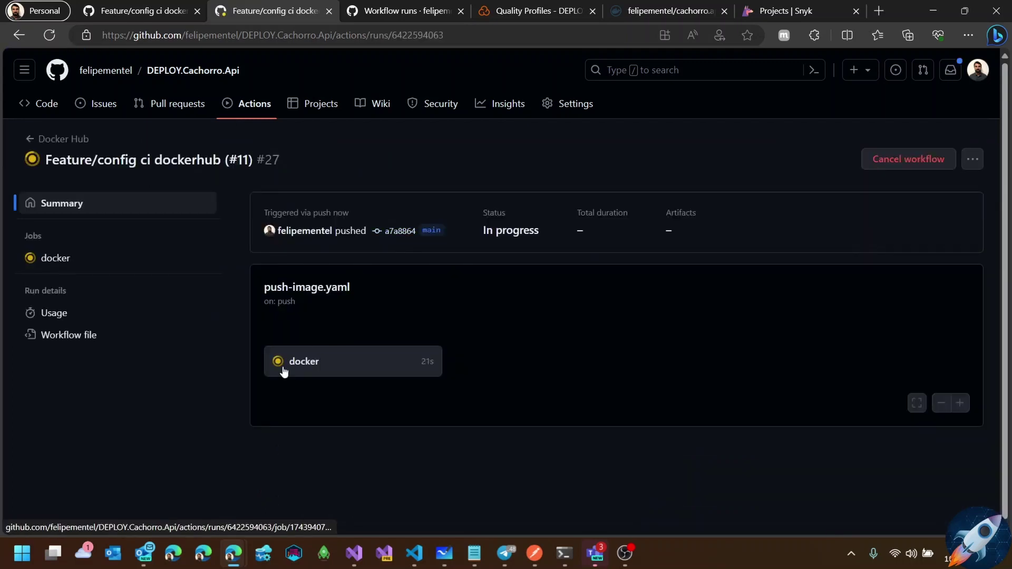
{"action": "left_click", "coordinate": [300, 365]}
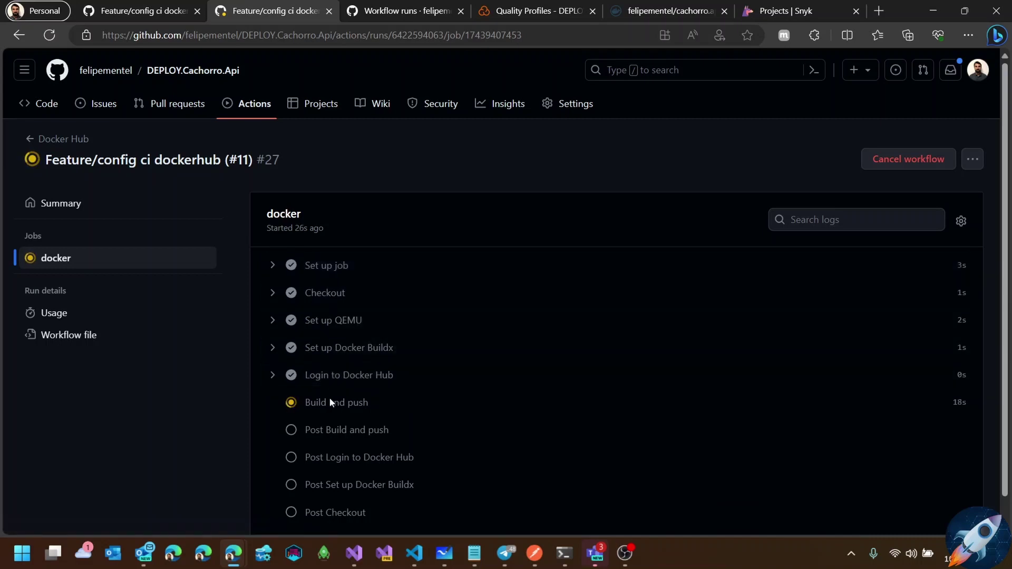
{"action": "left_click", "coordinate": [330, 402]}
{"action": "scroll", "coordinate": [309, 407], "scroll_direction": "down", "scroll_amount": 2}
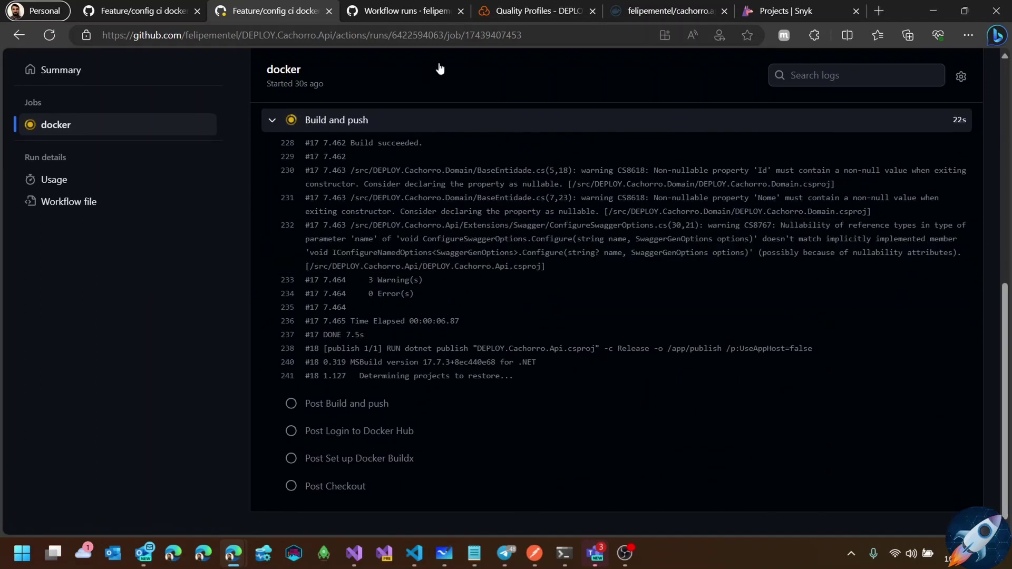
Switch to Docker Hub and reload the cachorro.api repository's tags, checking the GitHub build log while the page loads.
{"action": "left_click", "coordinate": [669, 11]}
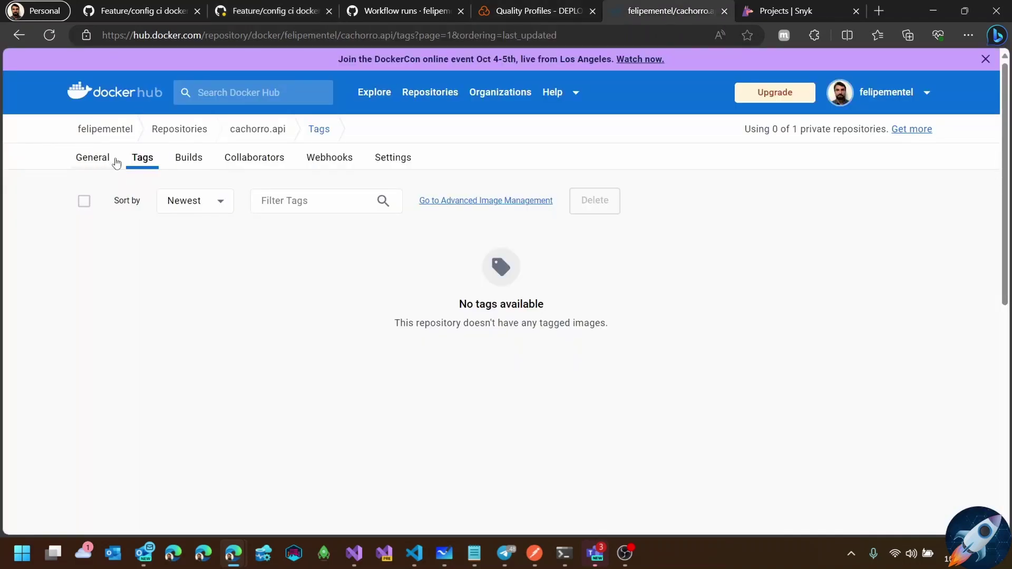
{"action": "left_click", "coordinate": [141, 157]}
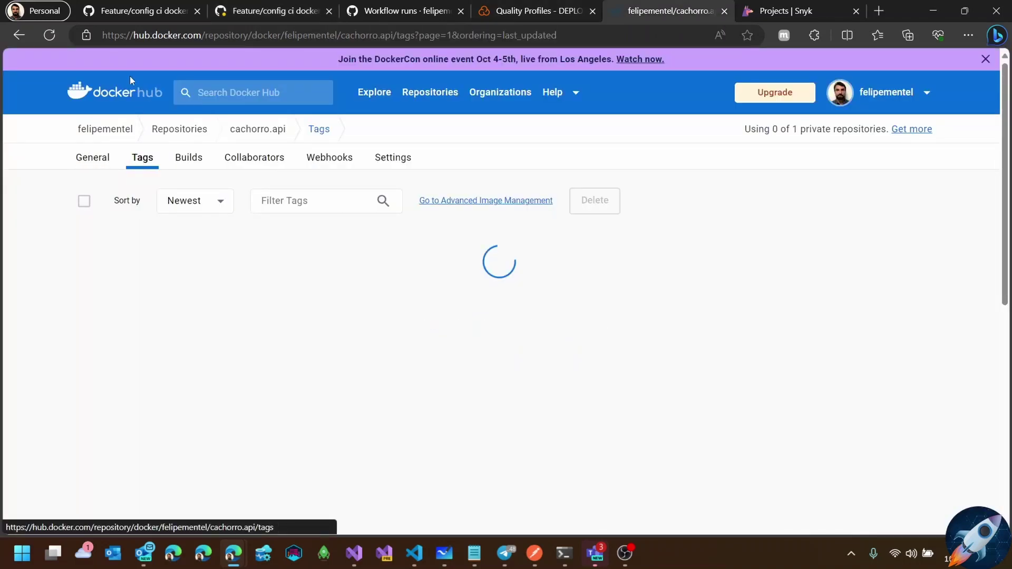
{"action": "left_click", "coordinate": [49, 35]}
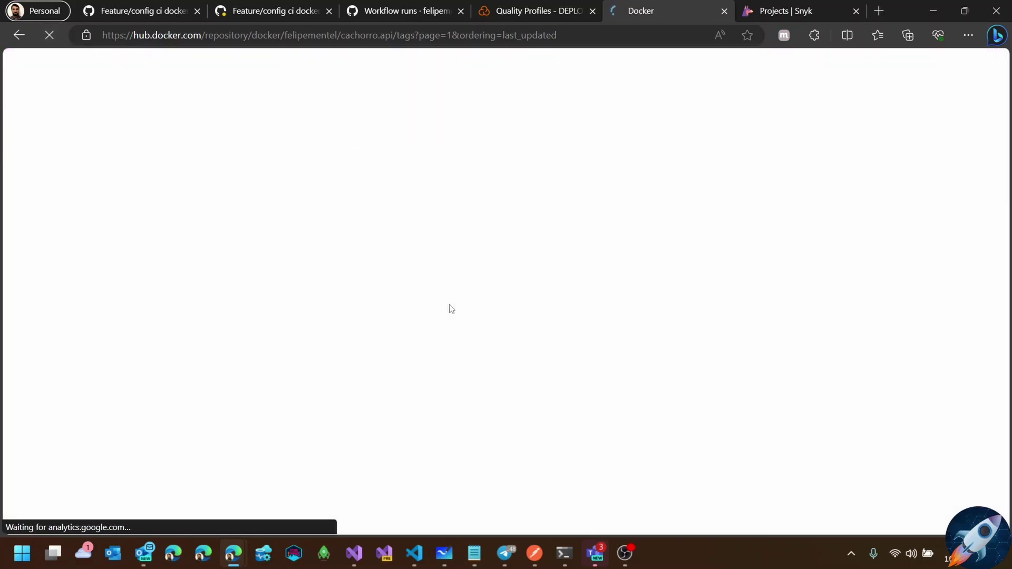
{"action": "left_click", "coordinate": [266, 10]}
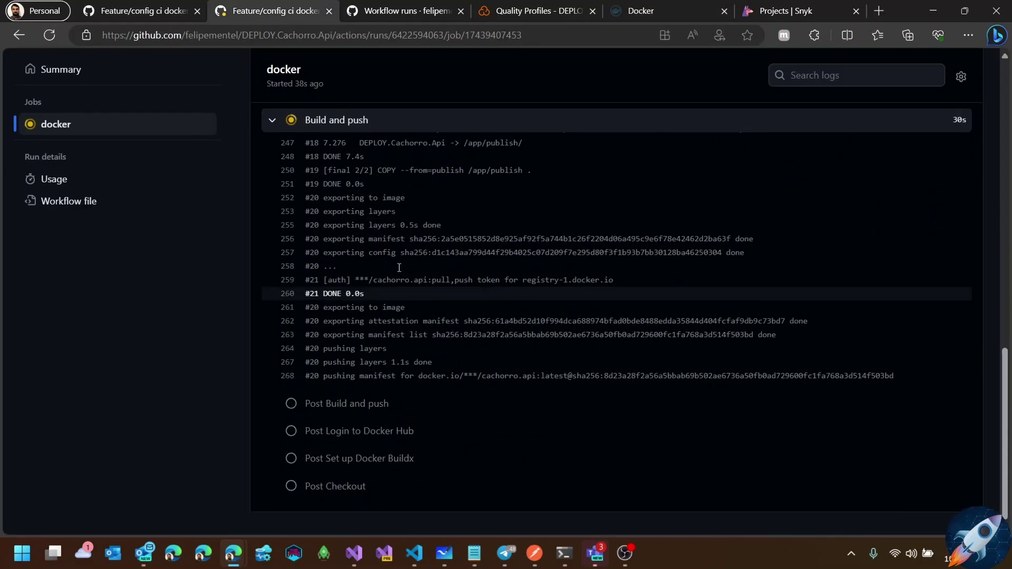
{"action": "left_click", "coordinate": [649, 11]}
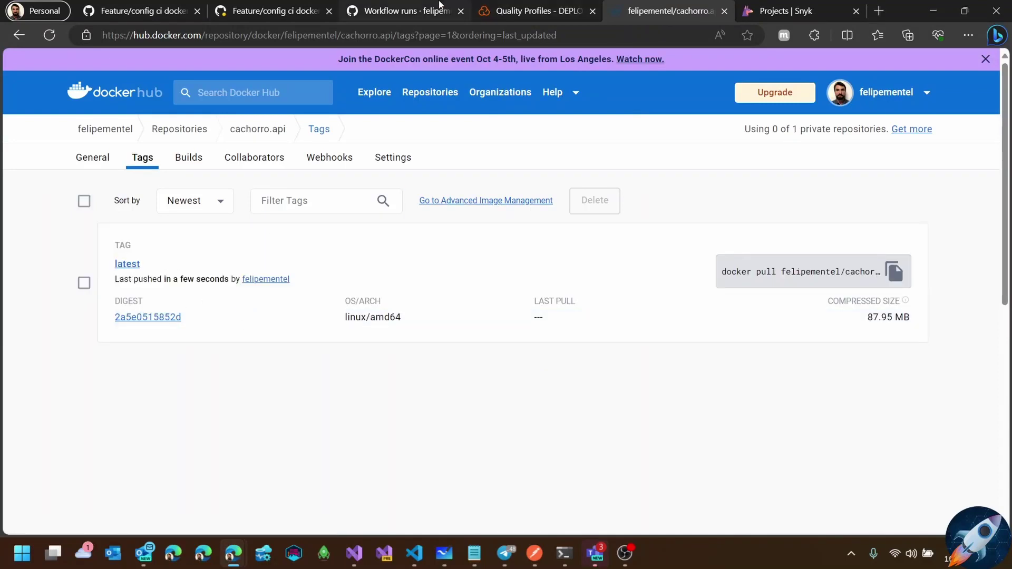
Return to the GitHub workflow runs and check the status and docker job steps of Docker Hub run #27.
{"action": "left_click", "coordinate": [506, 11]}
{"action": "left_click", "coordinate": [442, 6]}
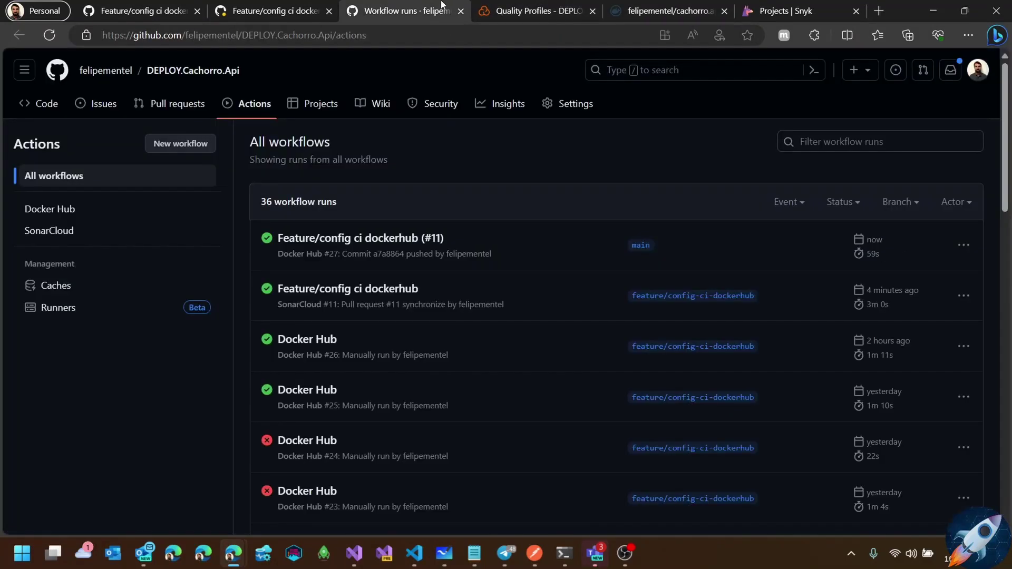
{"action": "left_click", "coordinate": [331, 5]}
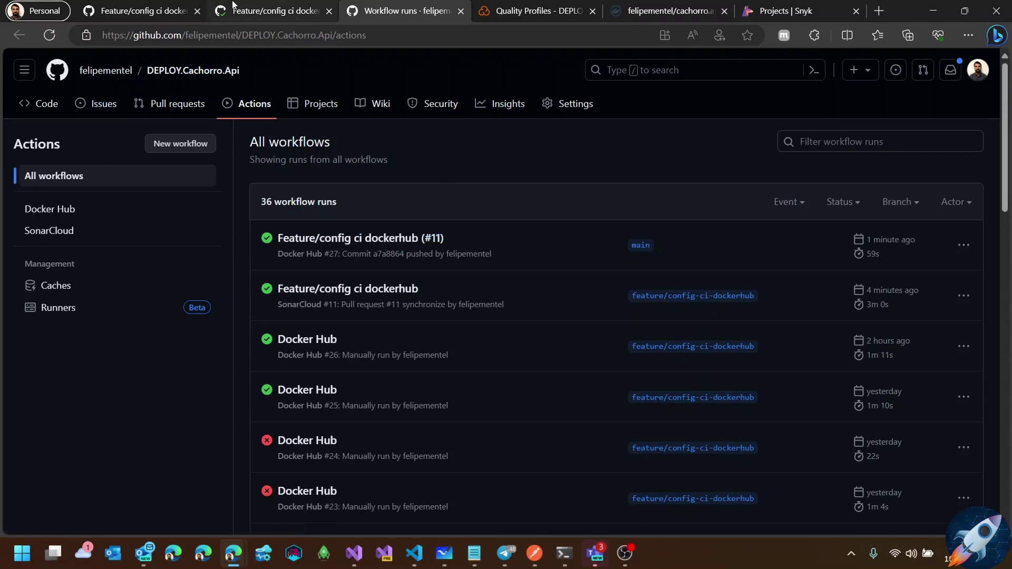
{"action": "left_click", "coordinate": [346, 5]}
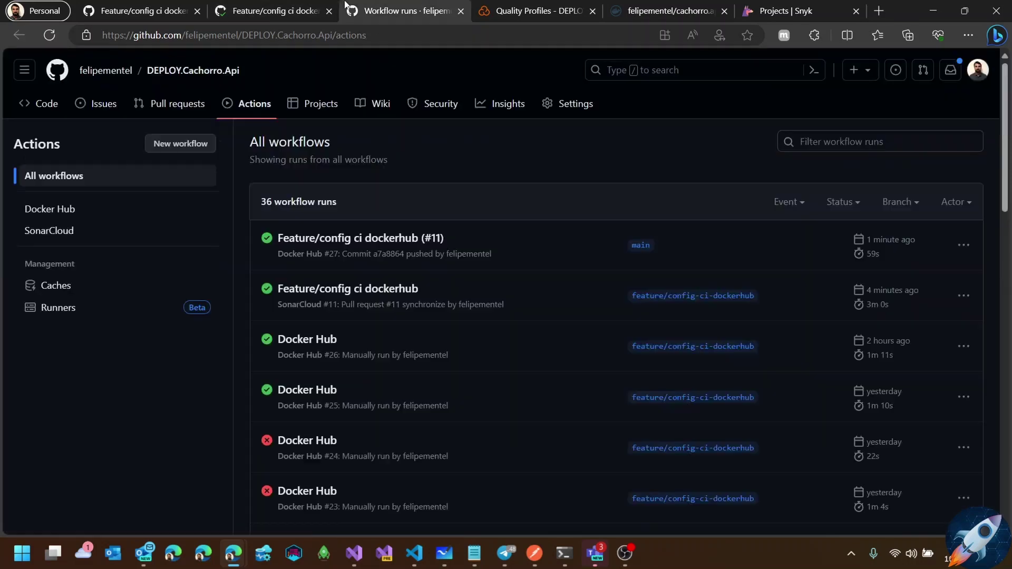
{"action": "left_click", "coordinate": [332, 238]}
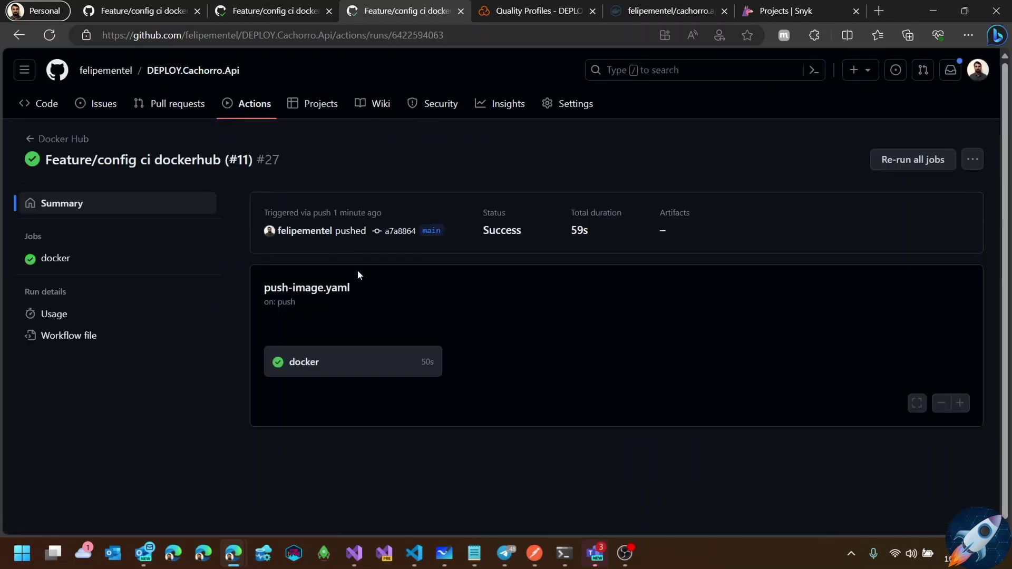
{"action": "left_click", "coordinate": [327, 362]}
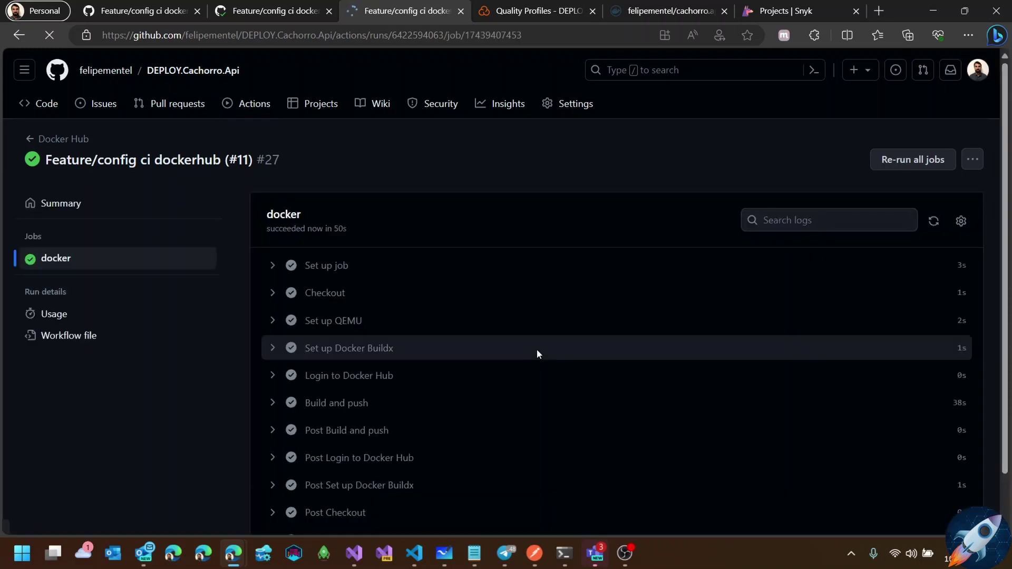
Switch back to Docker Hub and check when the latest tag of cachorro.api was last pushed.
{"action": "left_click", "coordinate": [635, 11]}
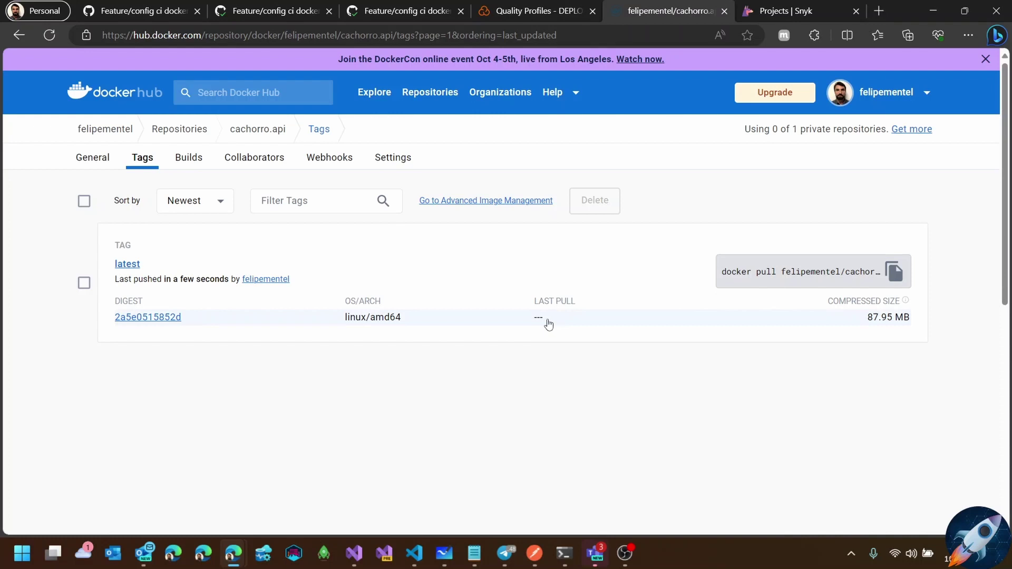
{"action": "left_click_drag", "start_coordinate": [163, 279], "coordinate": [232, 278]}
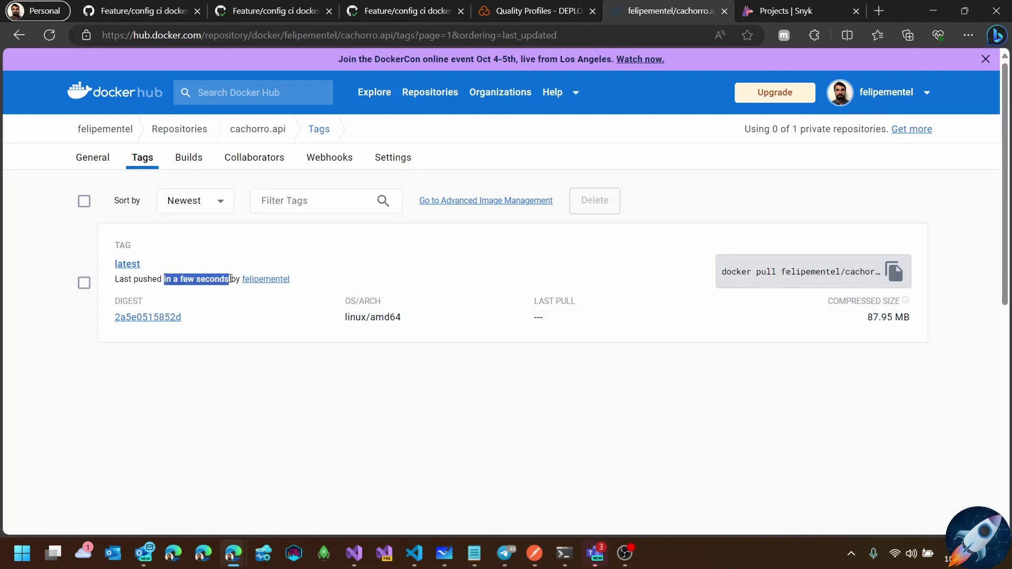
{"action": "left_click", "coordinate": [289, 338]}
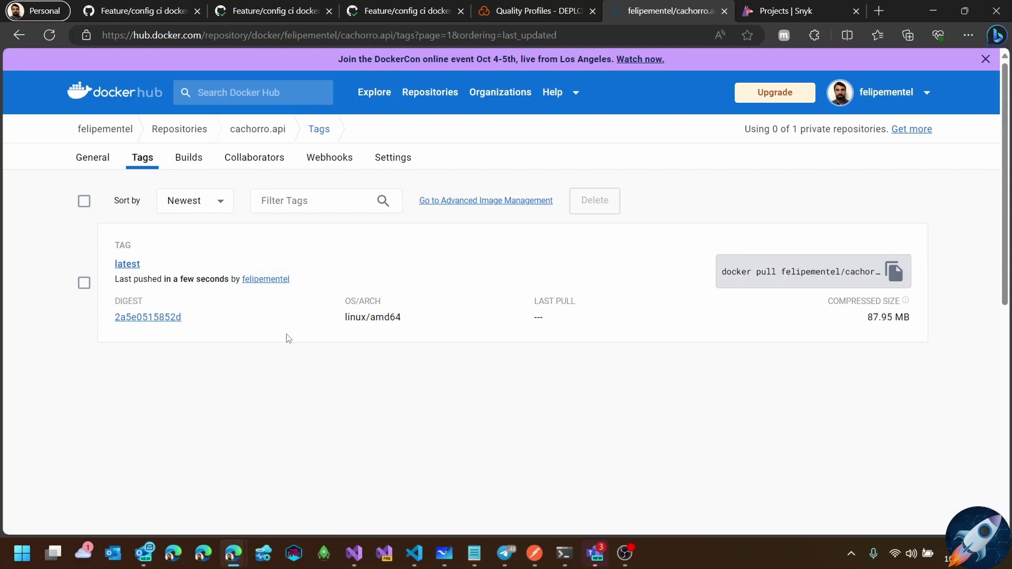
Open the general overview of the cachorro.api repository and examine its last push, docker push command, and repository name.
{"action": "left_click", "coordinate": [106, 163]}
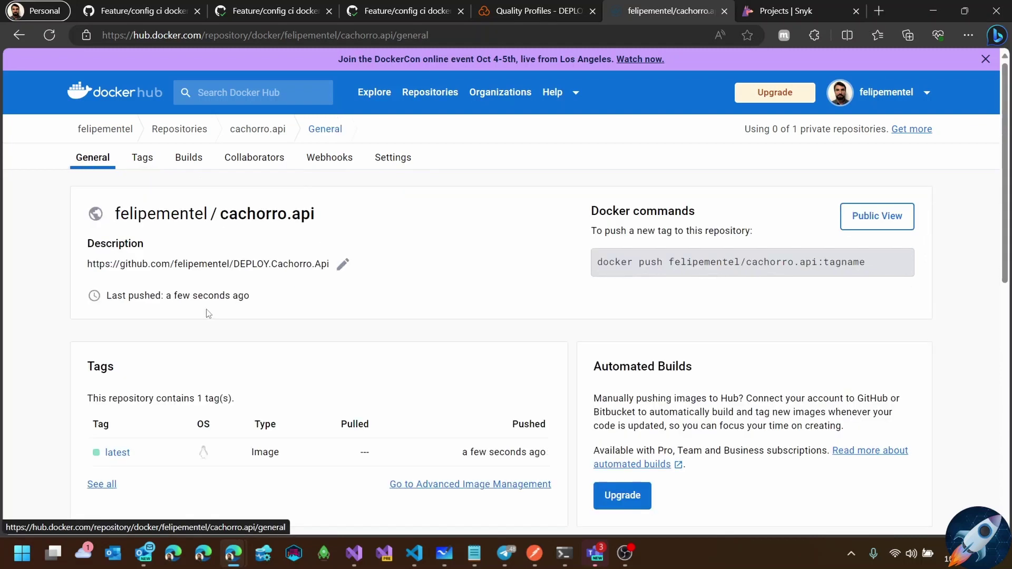
{"action": "scroll", "coordinate": [209, 314], "scroll_direction": "down", "scroll_amount": 1}
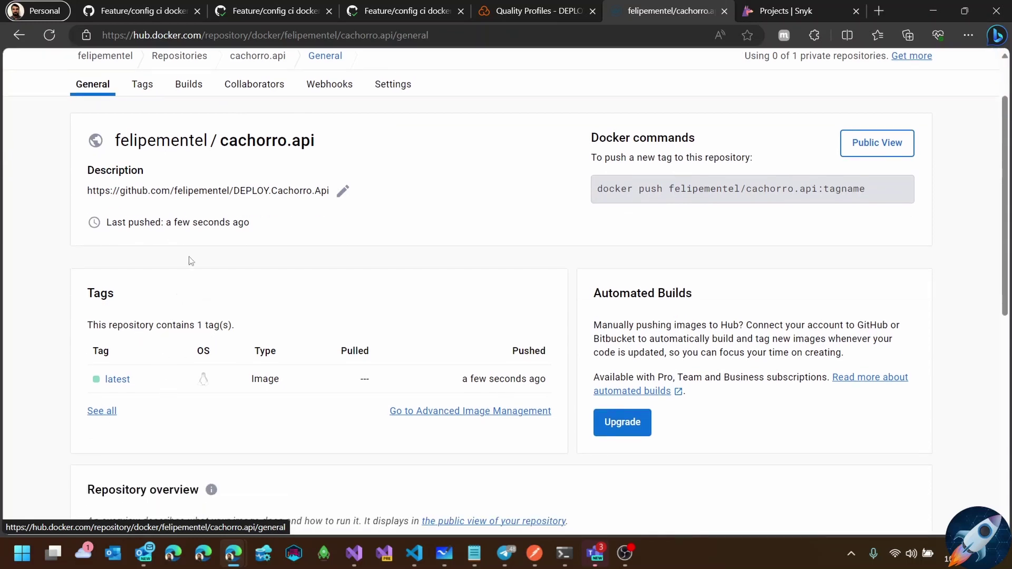
{"action": "left_click_drag", "start_coordinate": [875, 191], "coordinate": [602, 190]}
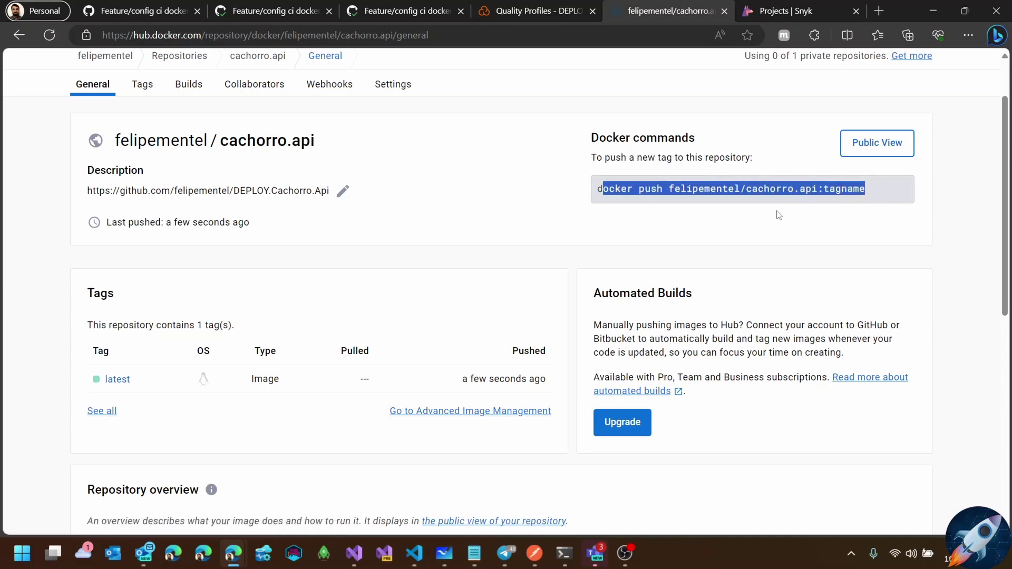
{"action": "left_click", "coordinate": [746, 183]}
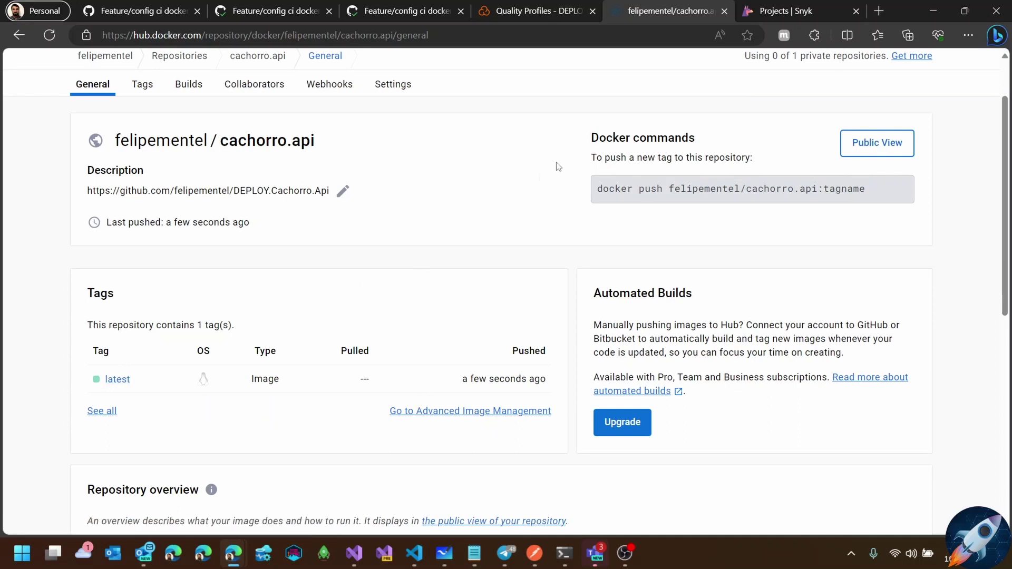
{"action": "left_click_drag", "start_coordinate": [881, 185], "coordinate": [594, 189]}
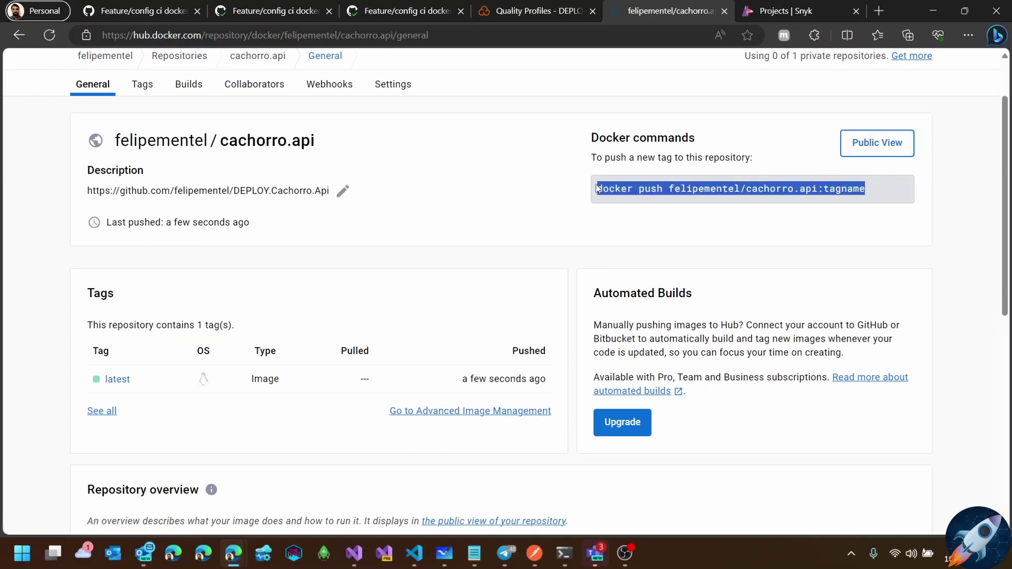
{"action": "double_click", "coordinate": [292, 35]}
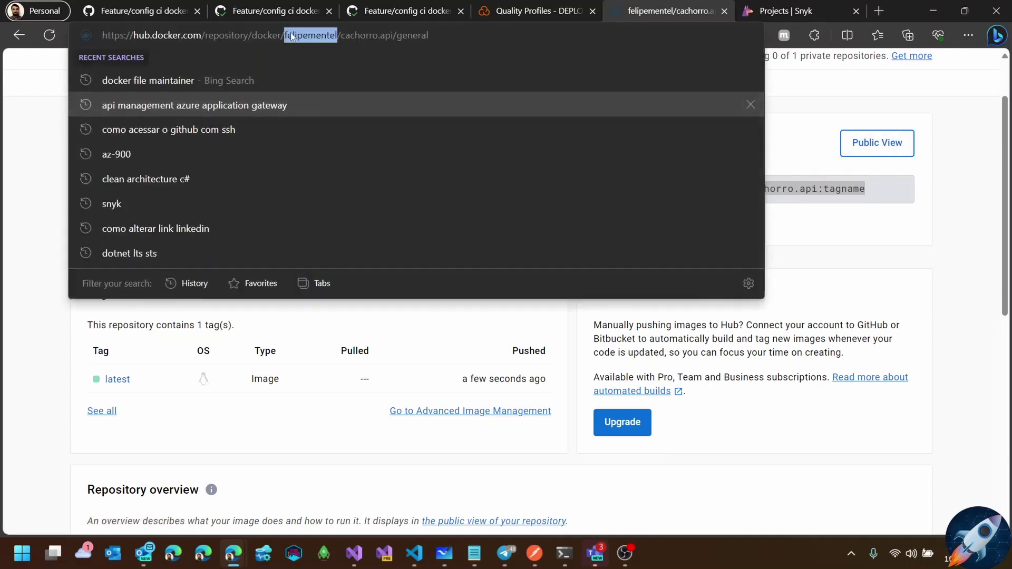
{"action": "left_click", "coordinate": [509, 323]}
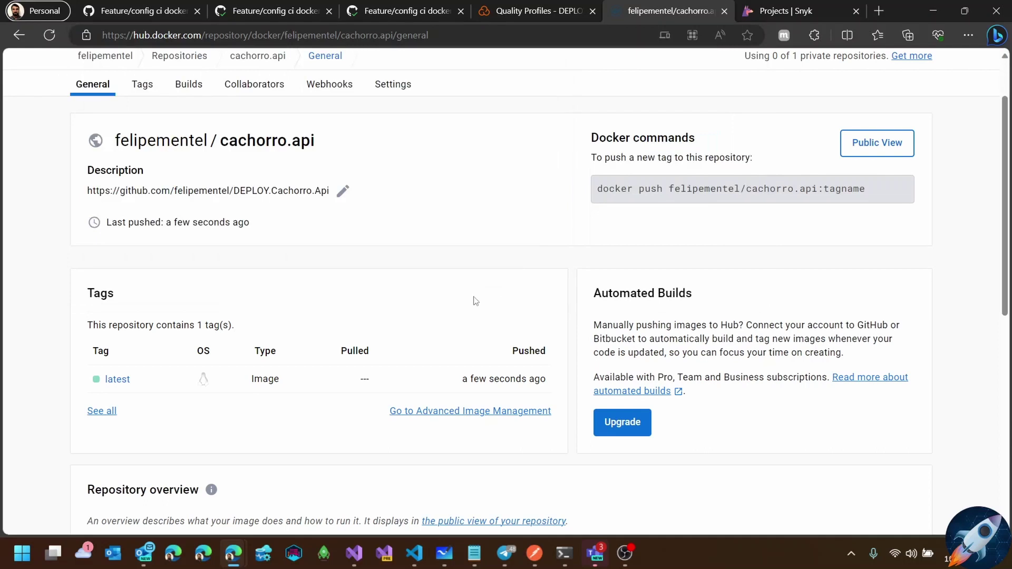
{"action": "scroll", "coordinate": [464, 295], "scroll_direction": "up", "scroll_amount": 2}
{"action": "left_click_drag", "start_coordinate": [341, 218], "coordinate": [91, 196]}
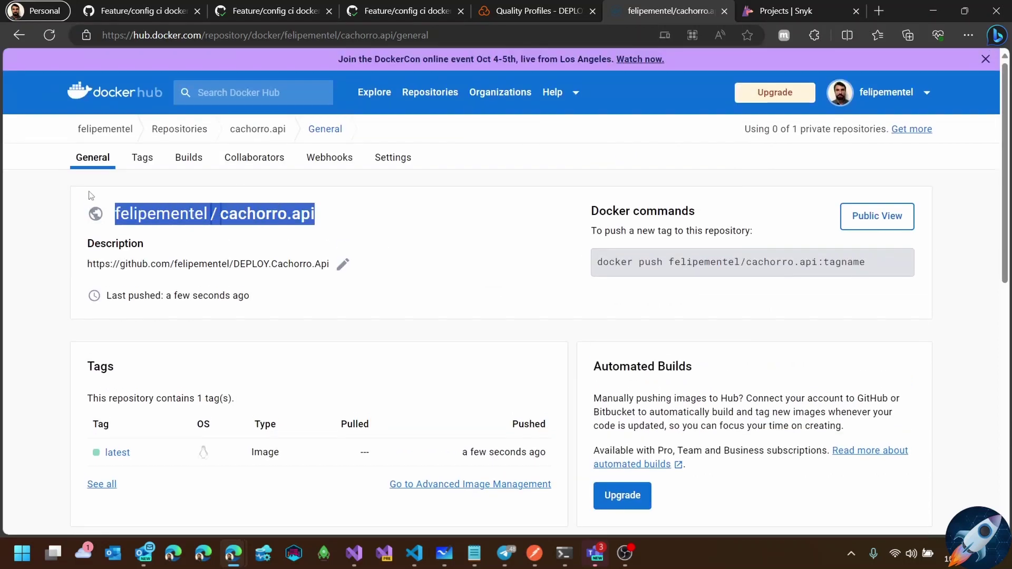
{"action": "left_click", "coordinate": [593, 261]}
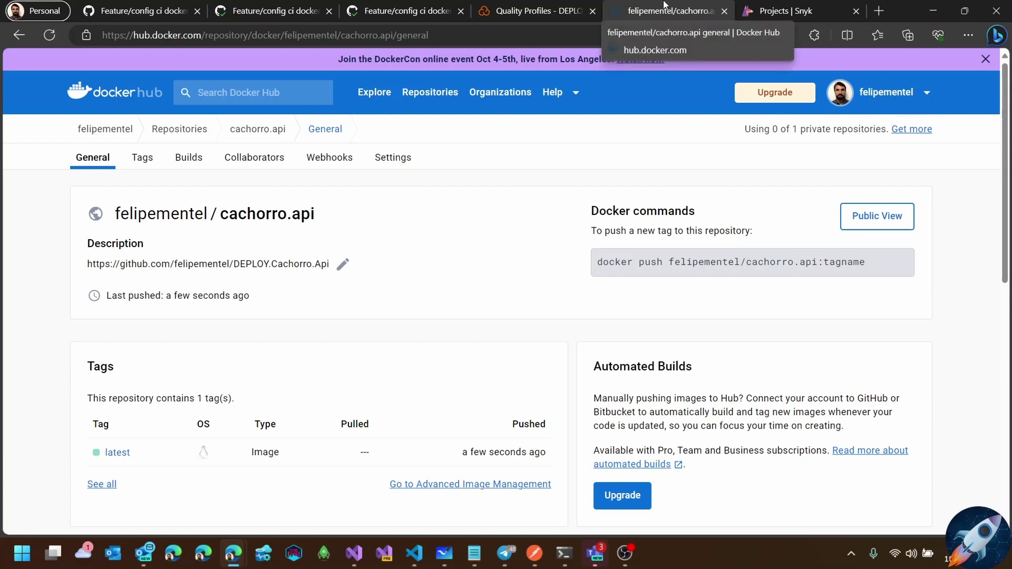
Switch to SonarCloud and review the analysis summary of DEPLOY.Cachorro.Api pull request 11, Feature/config ci dockerhub.
{"action": "left_click", "coordinate": [775, 11]}
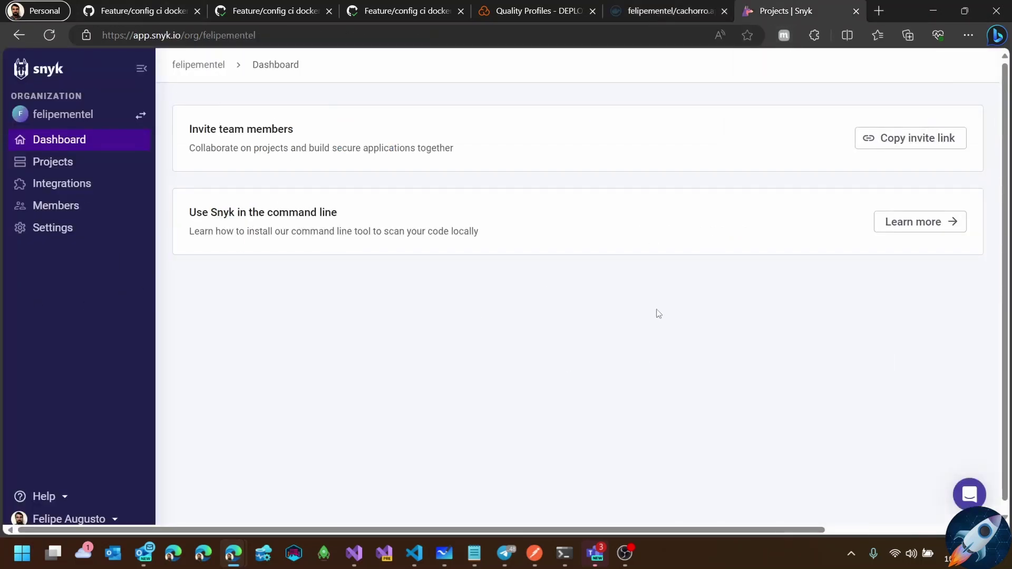
{"action": "left_click", "coordinate": [525, 5]}
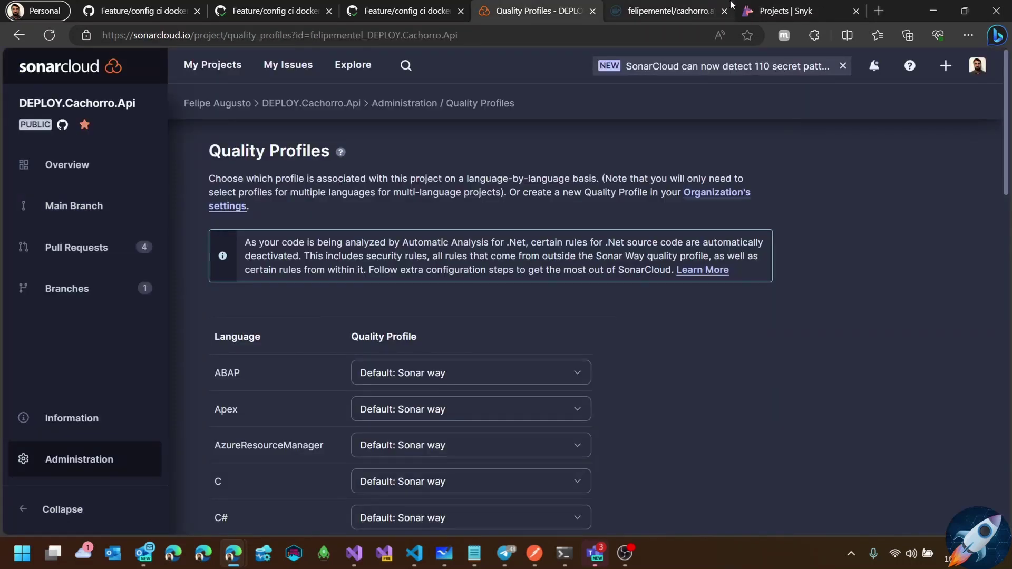
{"action": "left_click", "coordinate": [679, 7]}
{"action": "left_click", "coordinate": [518, 6]}
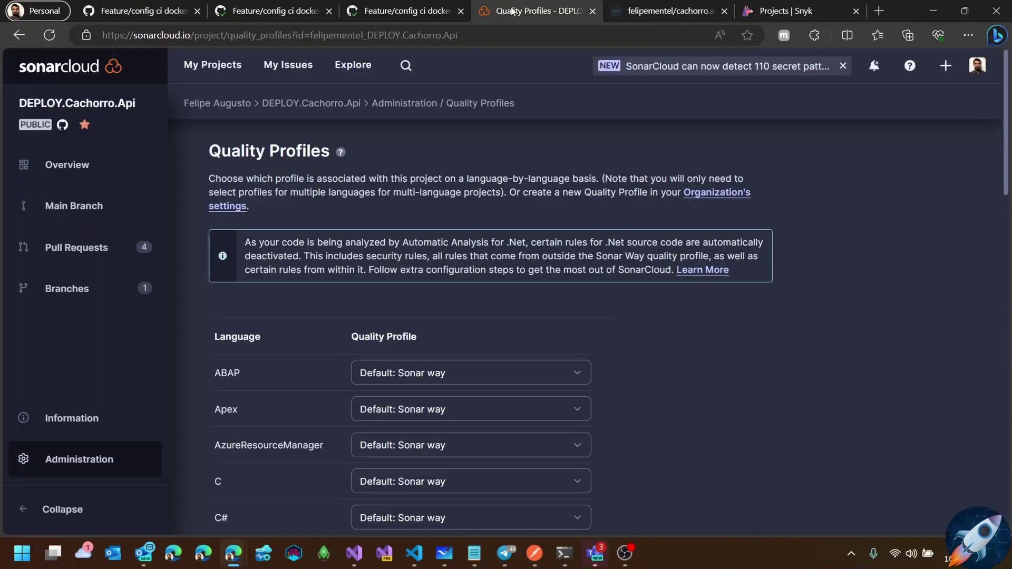
{"action": "left_click", "coordinate": [74, 258]}
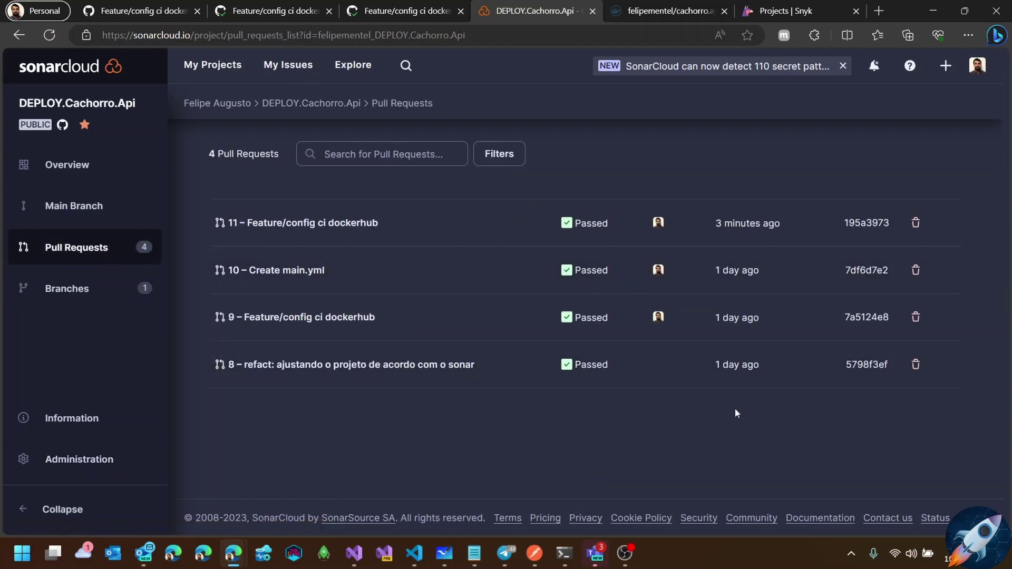
{"action": "left_click_drag", "start_coordinate": [788, 234], "coordinate": [717, 227]}
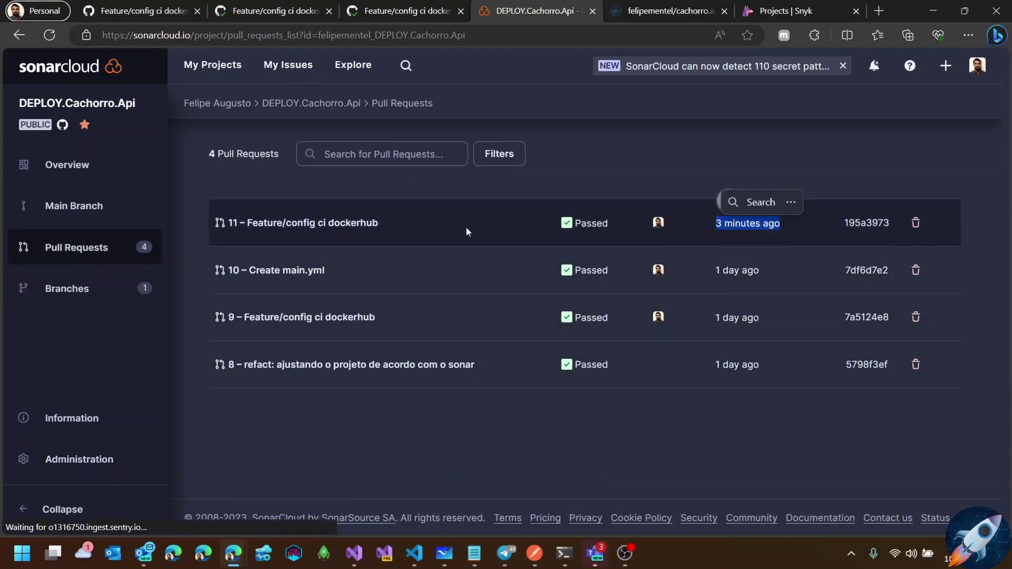
{"action": "left_click", "coordinate": [343, 225]}
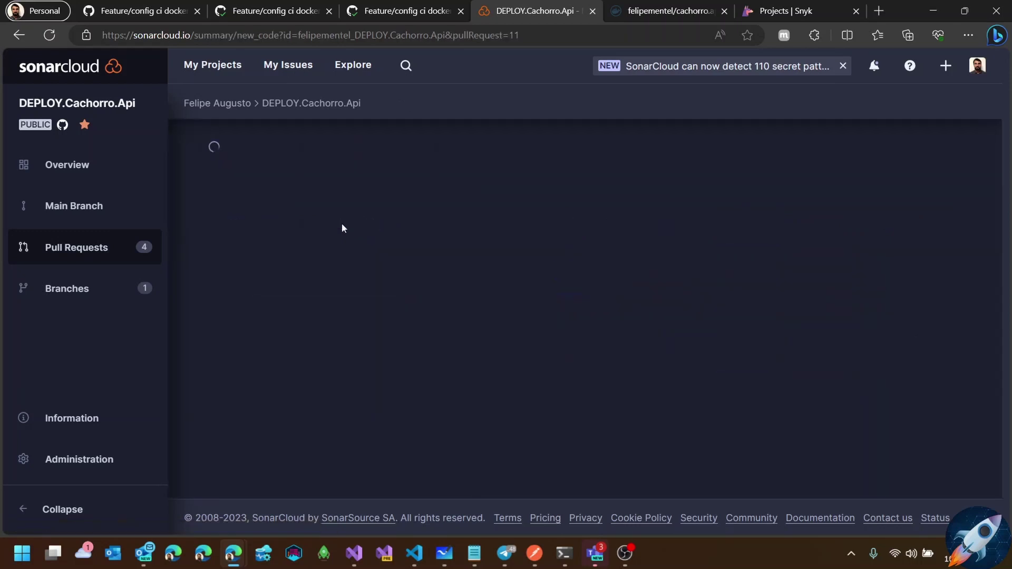
{"action": "scroll", "coordinate": [501, 201], "scroll_direction": "down", "scroll_amount": 2}
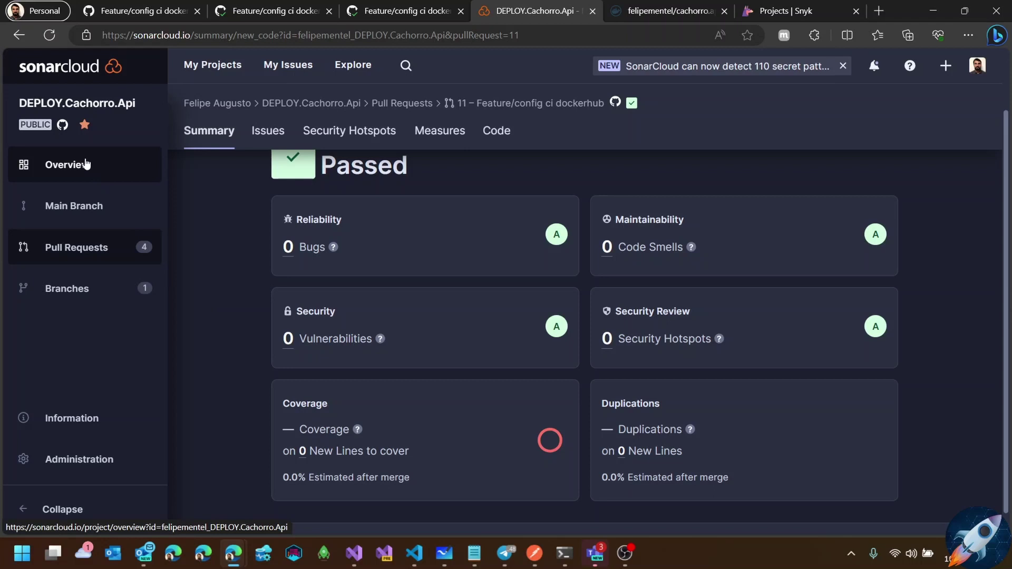
Open the main branch summary in SonarCloud and examine its last analysis, quality gate, and code metrics.
{"action": "left_click", "coordinate": [75, 207]}
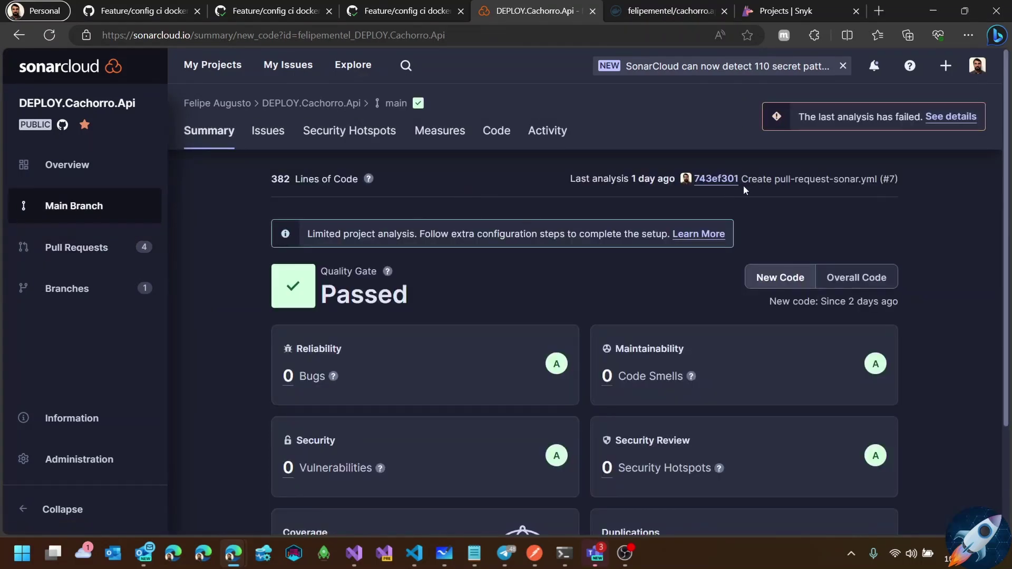
{"action": "scroll", "coordinate": [781, 180], "scroll_direction": "down", "scroll_amount": 3}
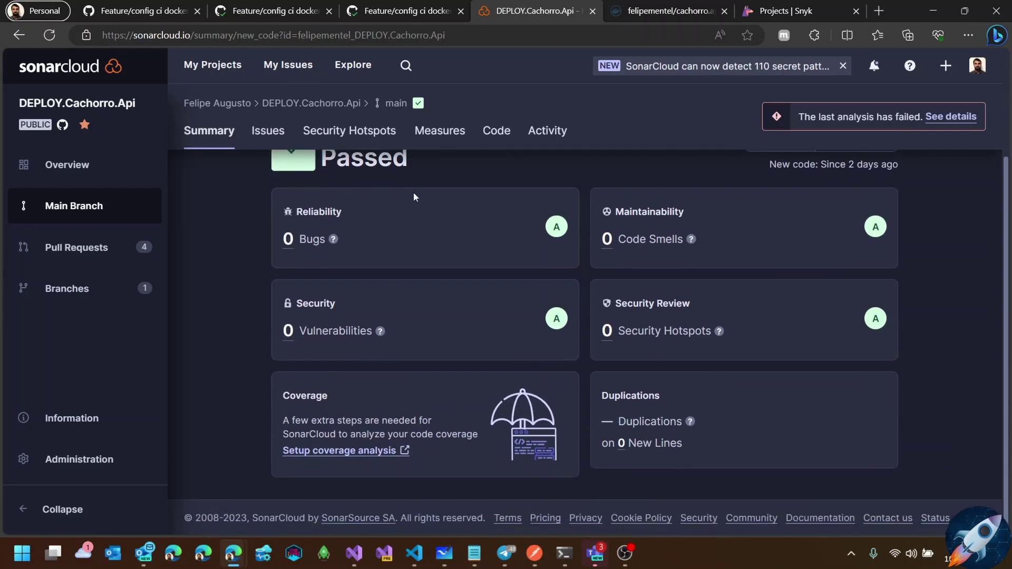
{"action": "scroll", "coordinate": [403, 268], "scroll_direction": "up", "scroll_amount": 3}
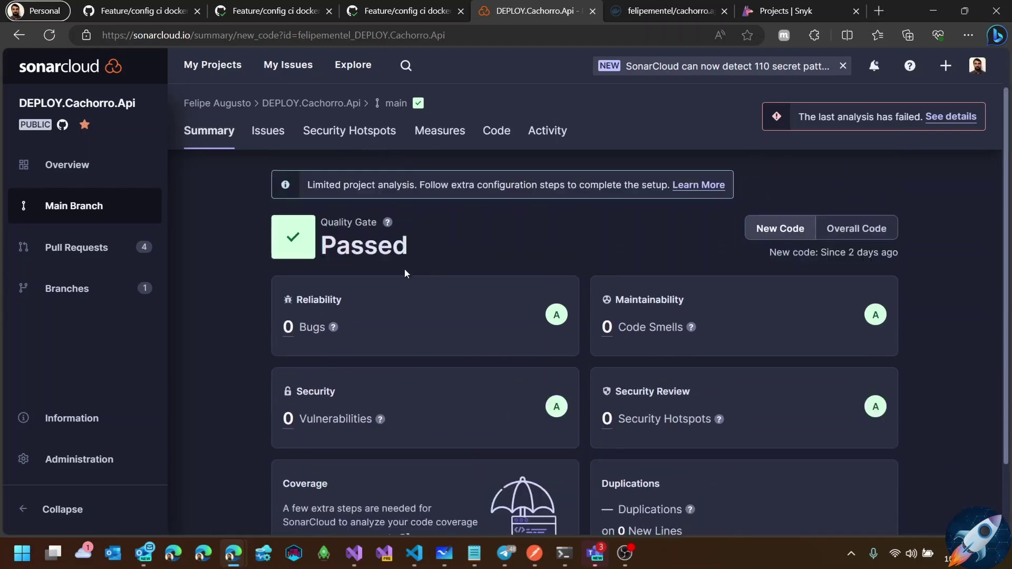
{"action": "scroll", "coordinate": [360, 395], "scroll_direction": "down", "scroll_amount": 3}
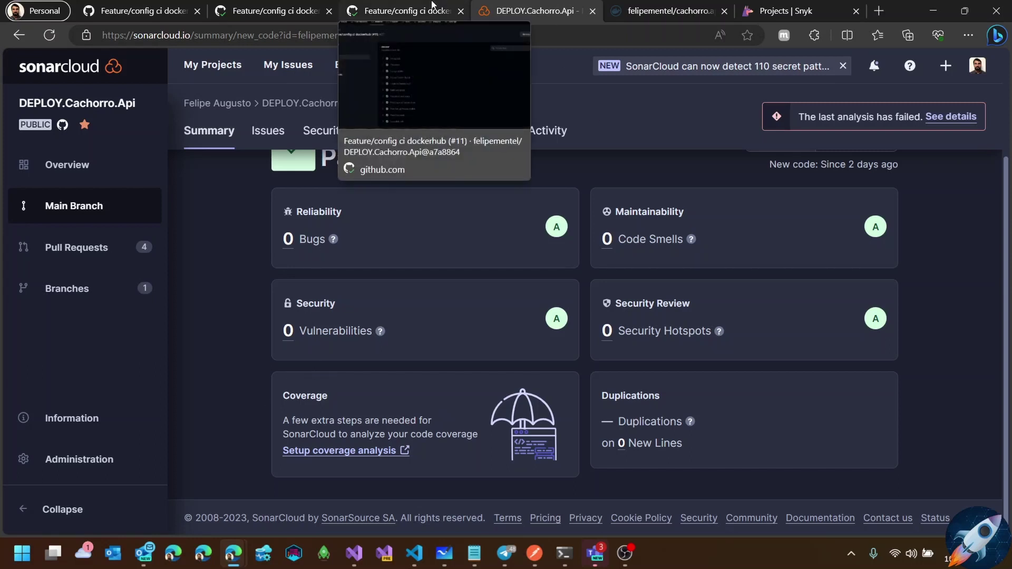
Close the duplicate GitHub tab of Docker Hub run #27 and return to the cachorro.api repository on Docker Hub.
{"action": "left_click", "coordinate": [404, 4]}
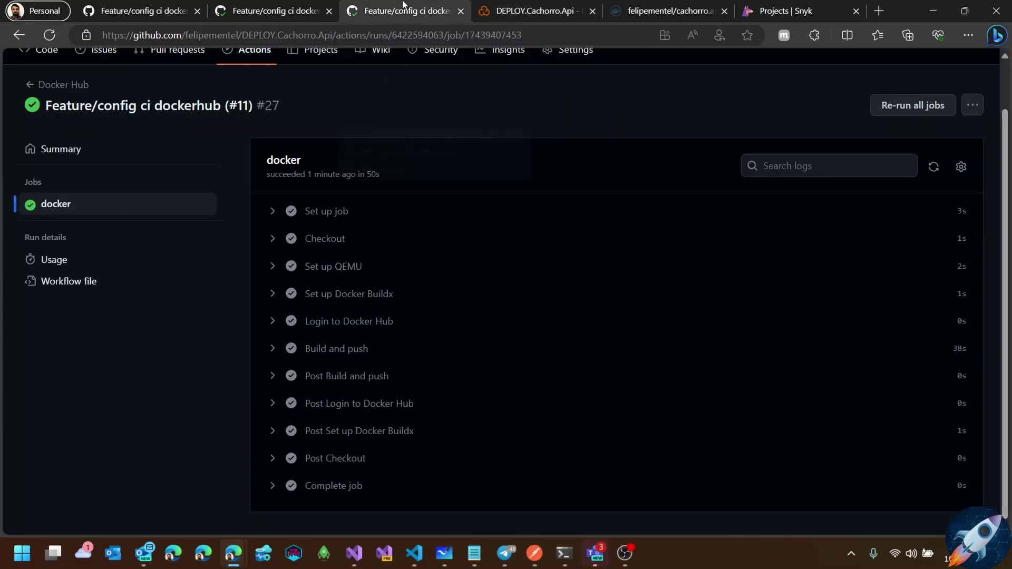
{"action": "left_click", "coordinate": [266, 7]}
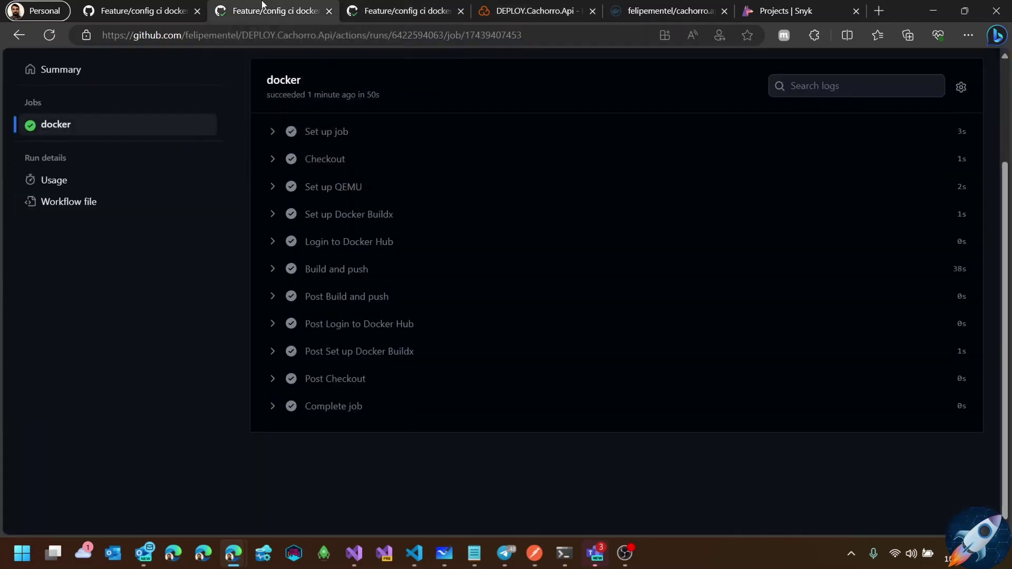
{"action": "left_click", "coordinate": [329, 11]}
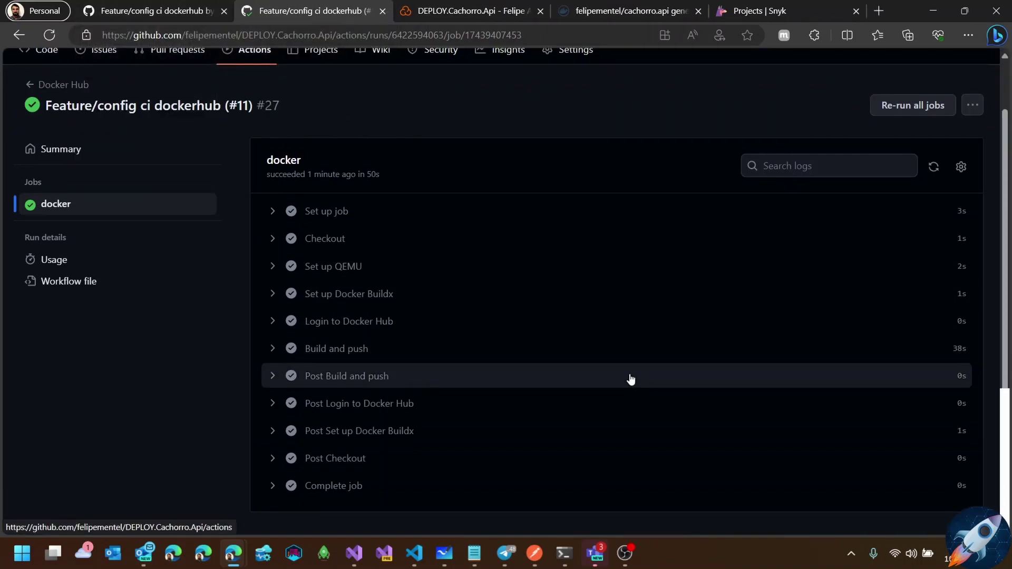
{"action": "left_click", "coordinate": [547, 6]}
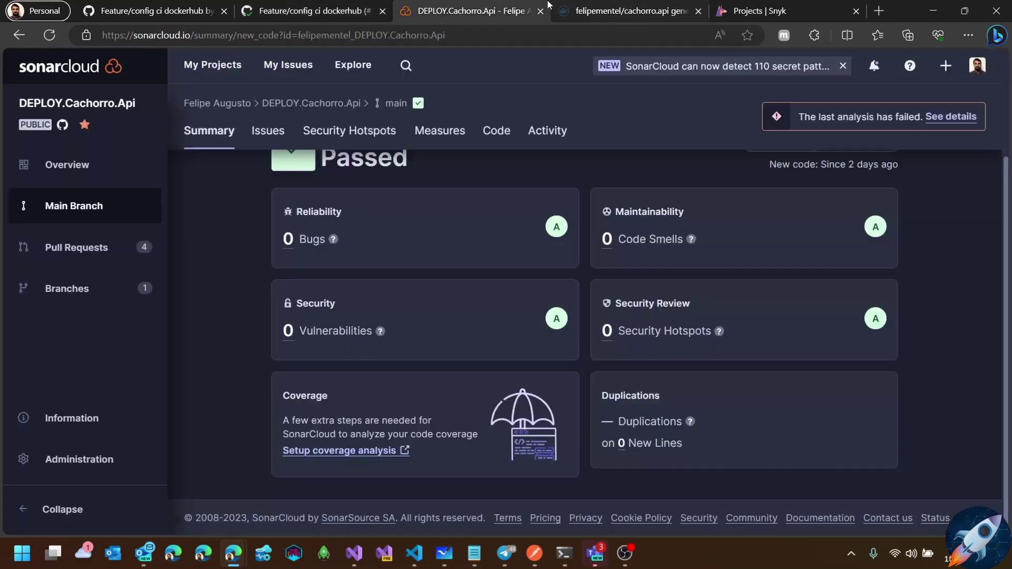
{"action": "left_click", "coordinate": [600, 5]}
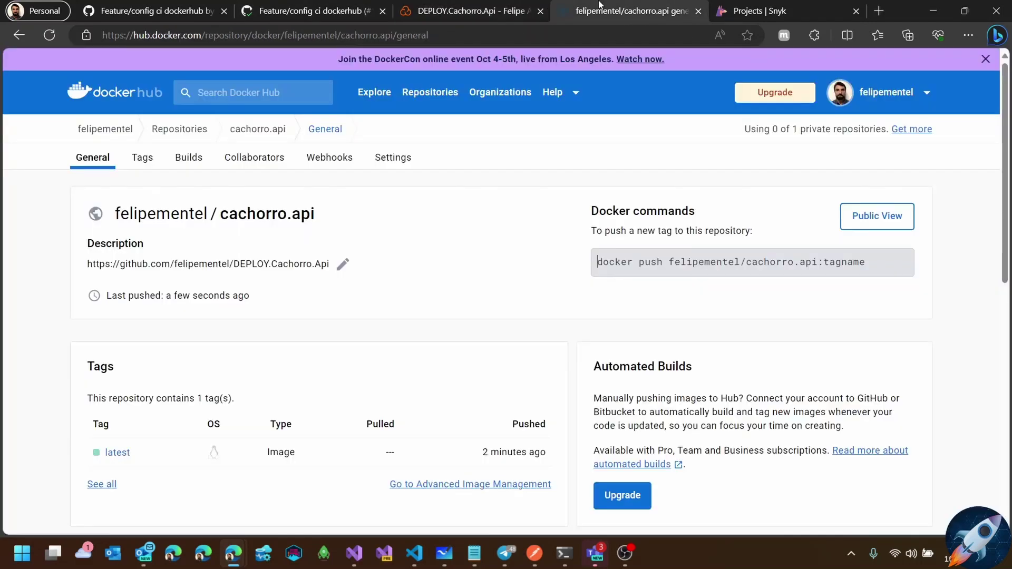